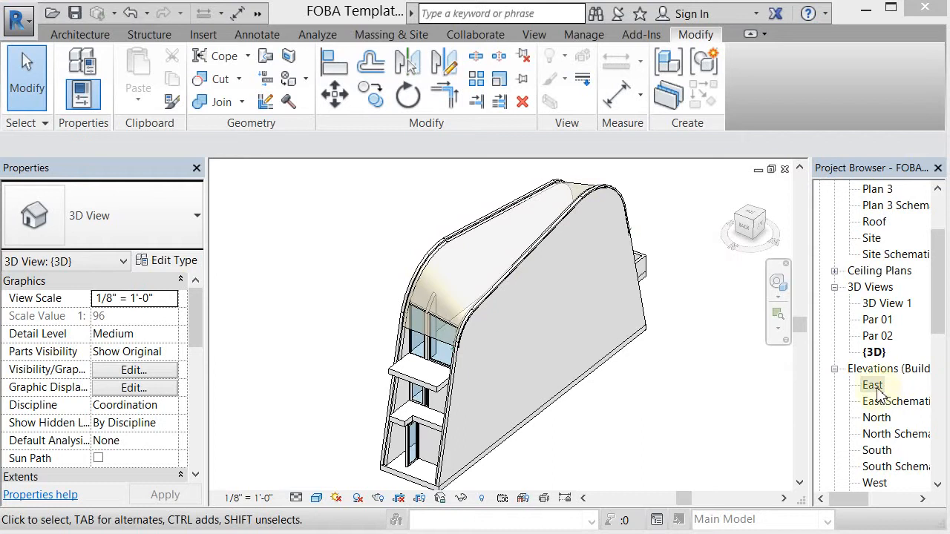
Step: Open the East elevation and delete the imported FOBA_Elev_1.dwg drawing from it
double_click(875, 387)
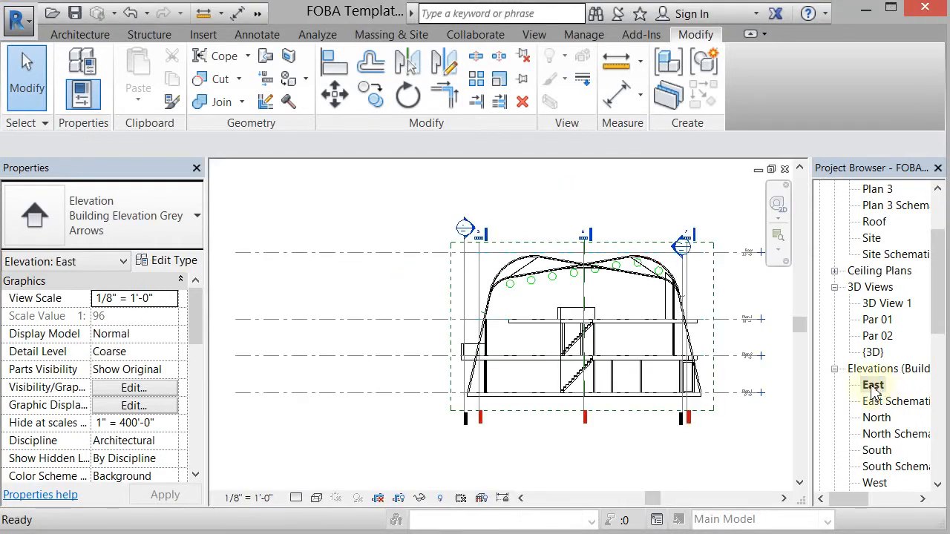
scroll(636, 270, "up", 5)
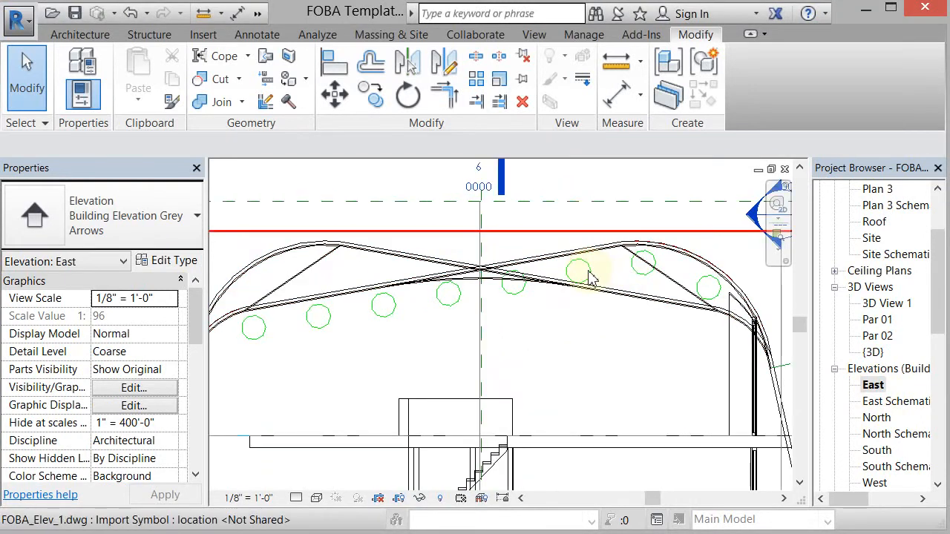
scroll(621, 271, "down", 4)
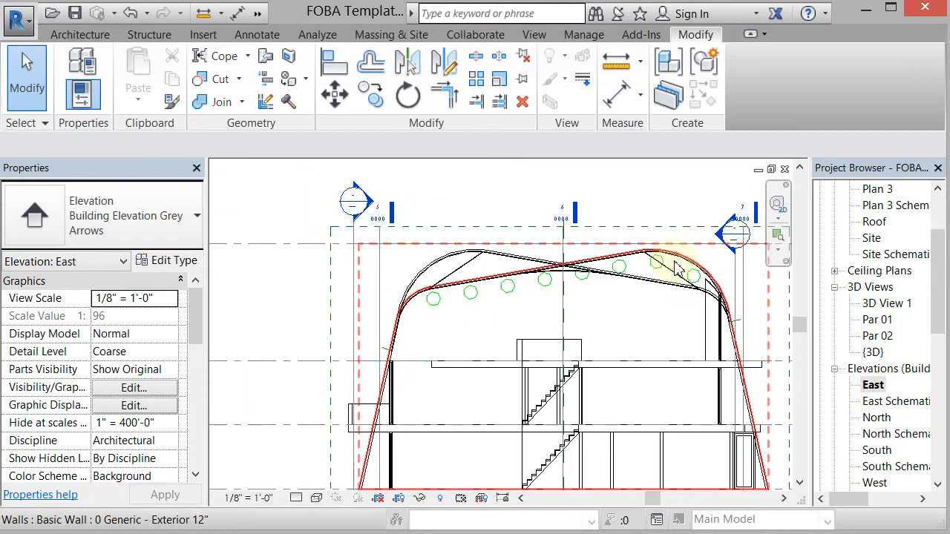
left_click(503, 300)
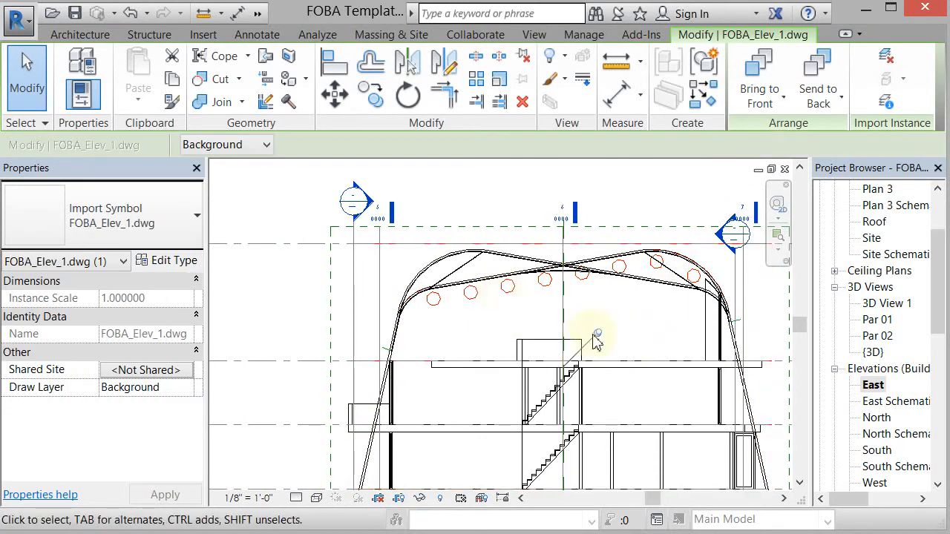
key("Delete")
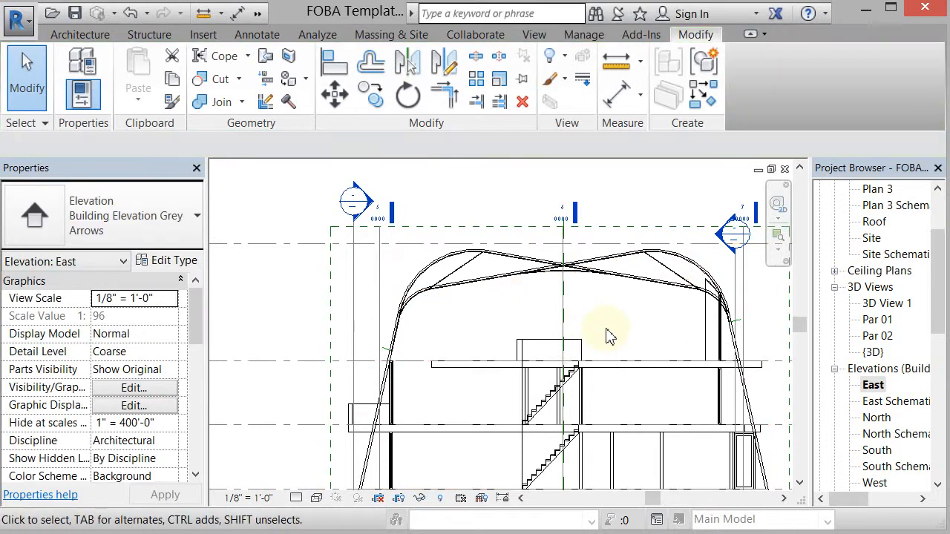
Step: Link FOBA_Elev_1.dwg from the W2 FOBA files folder in all views, positioned Auto - Origin to Origin and placed at Plan 1
left_click(202, 34)
left_click(151, 83)
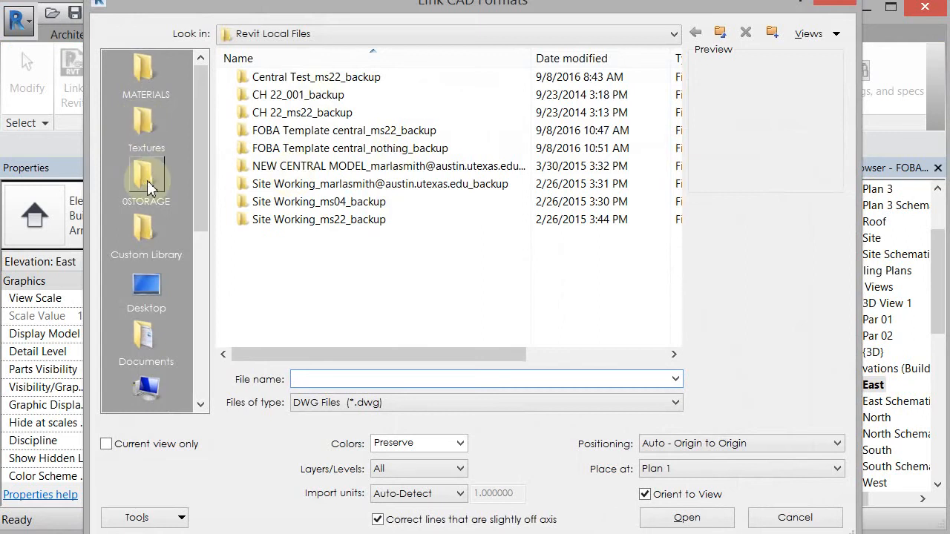
left_click(146, 178)
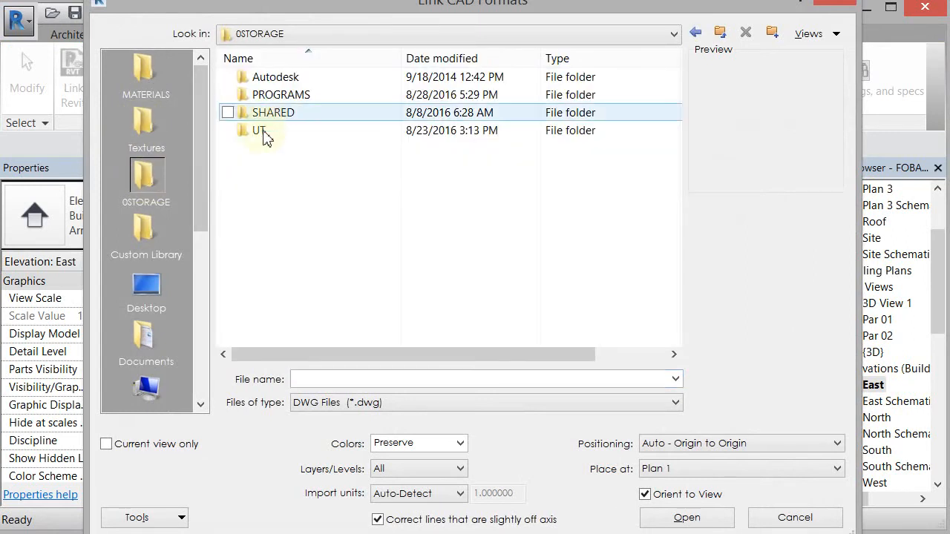
double_click(264, 132)
double_click(265, 133)
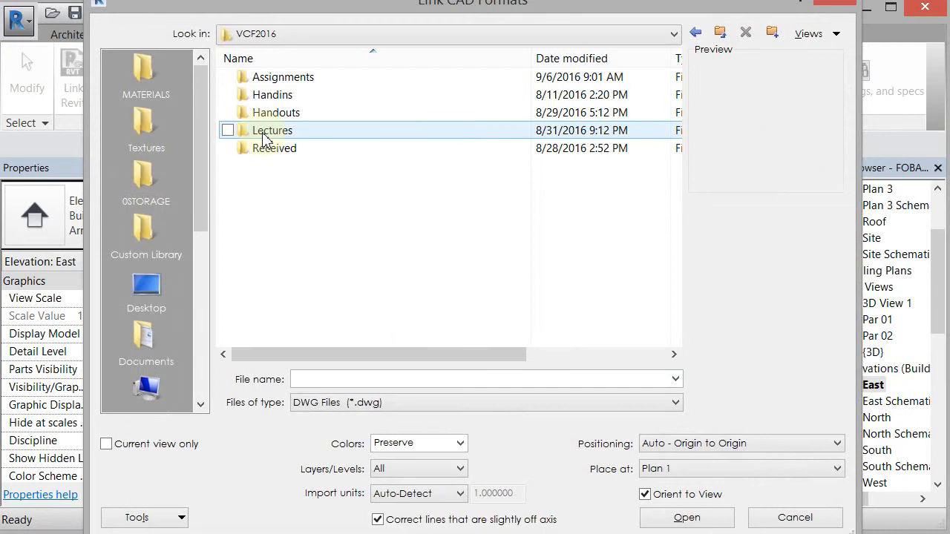
double_click(264, 133)
double_click(261, 148)
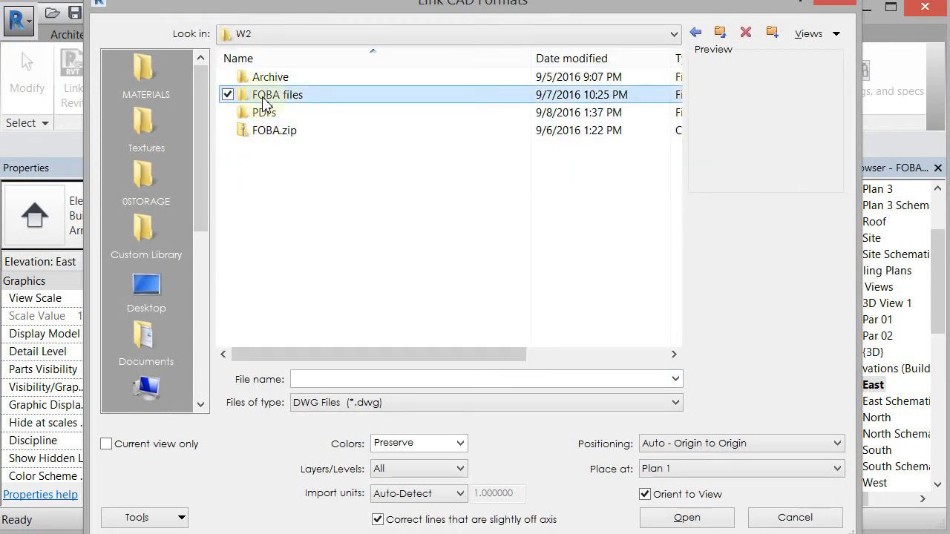
double_click(266, 98)
left_click(263, 98)
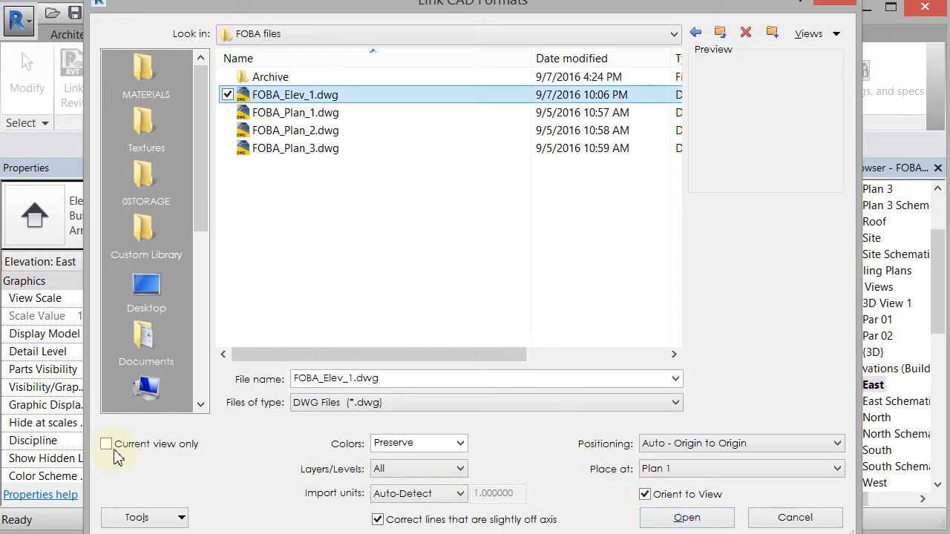
left_click(683, 520)
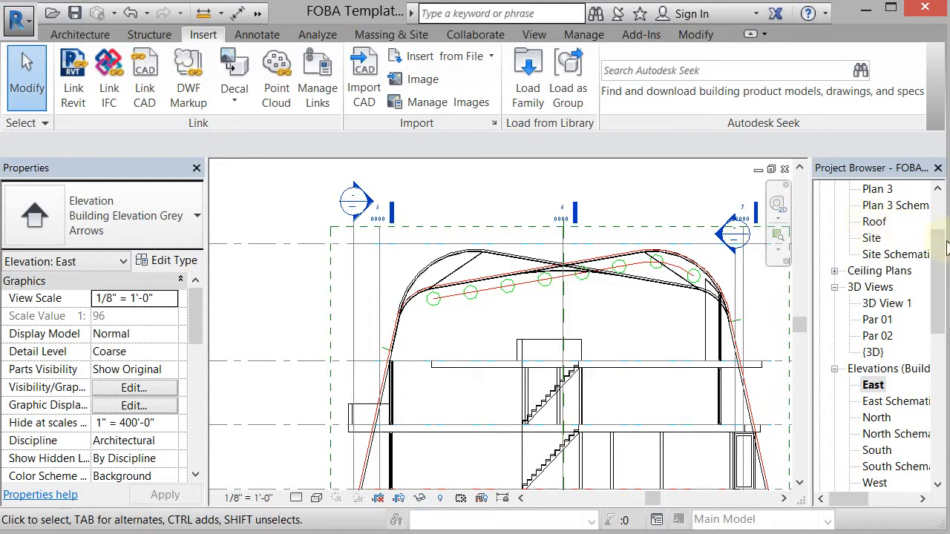
Step: In the Plan 1 floor plan, mirror a copy of the linked FOBA_Elev_1.dwg about the east-west reference plane through the building's middle
left_click_drag(939, 252, 939, 216)
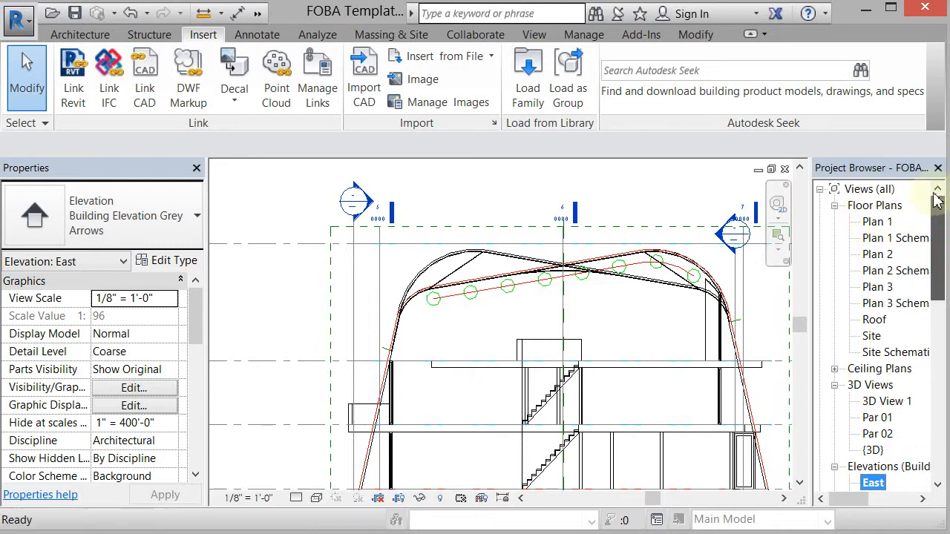
double_click(883, 223)
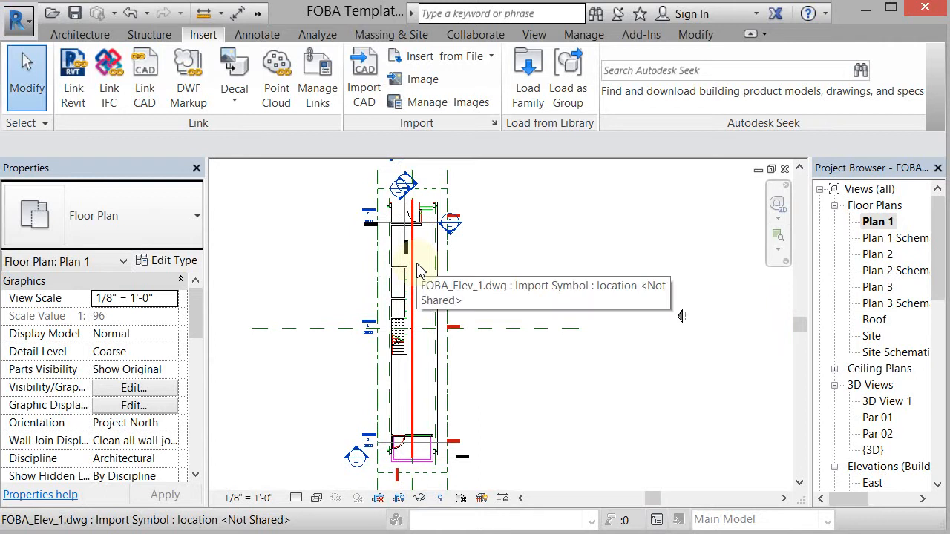
left_click(418, 272)
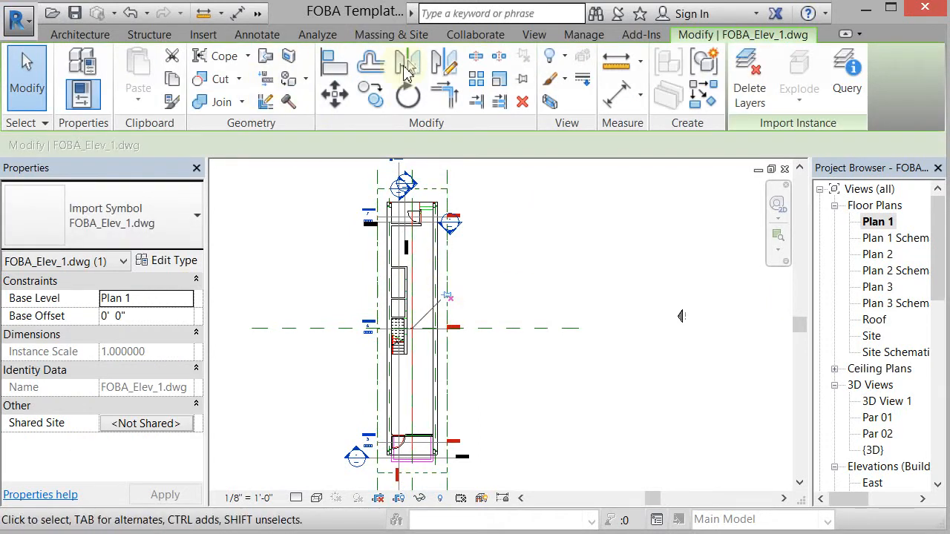
left_click(407, 71)
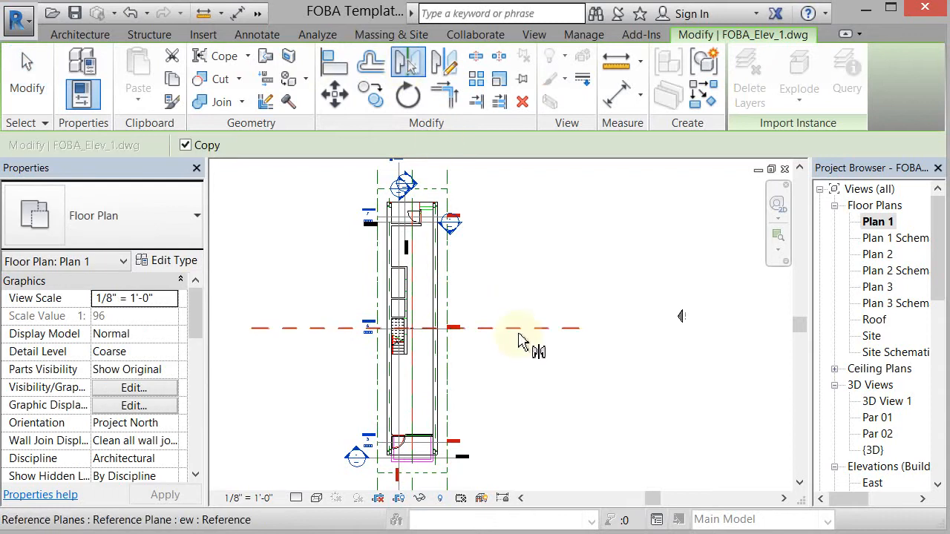
key("Escape")
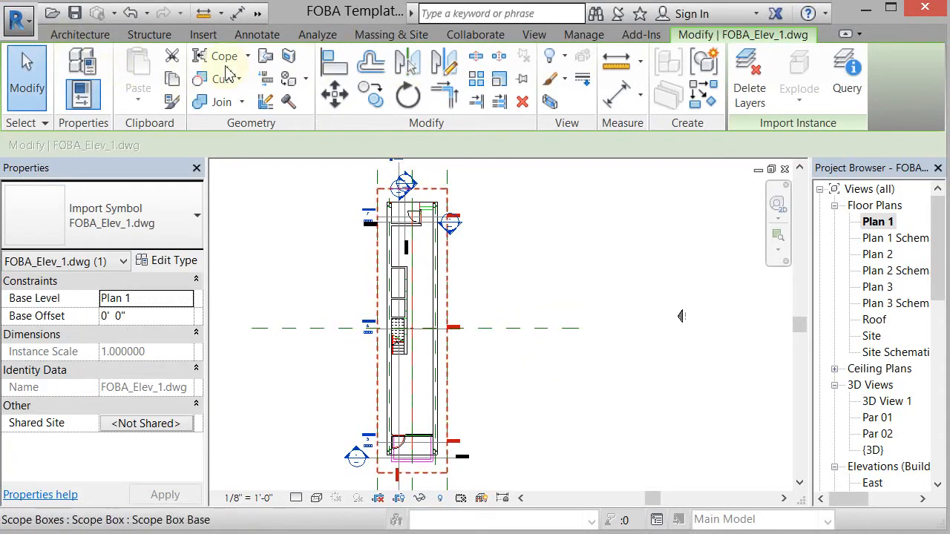
left_click(562, 204)
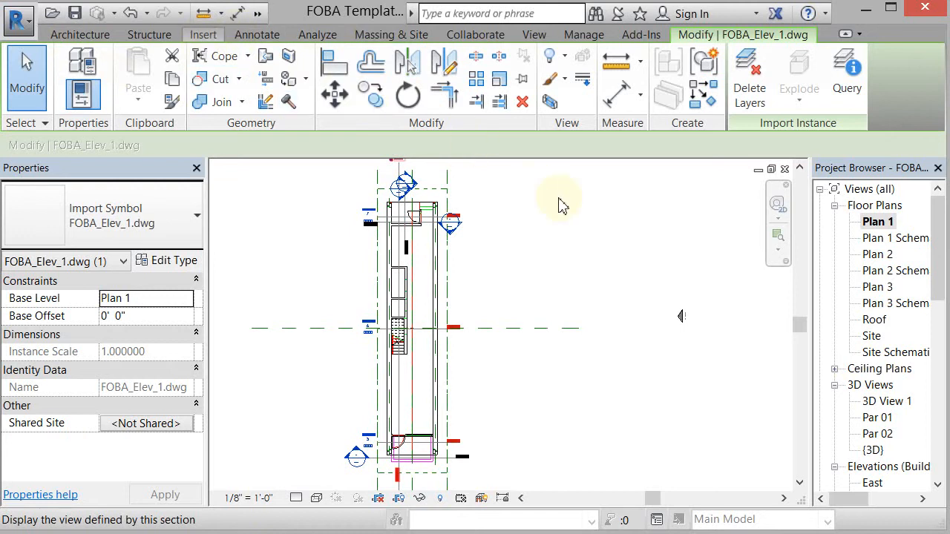
mouse_move(402, 292)
middle_mouse_down()
mouse_move(371, 292)
mouse_move(403, 287)
middle_mouse_up()
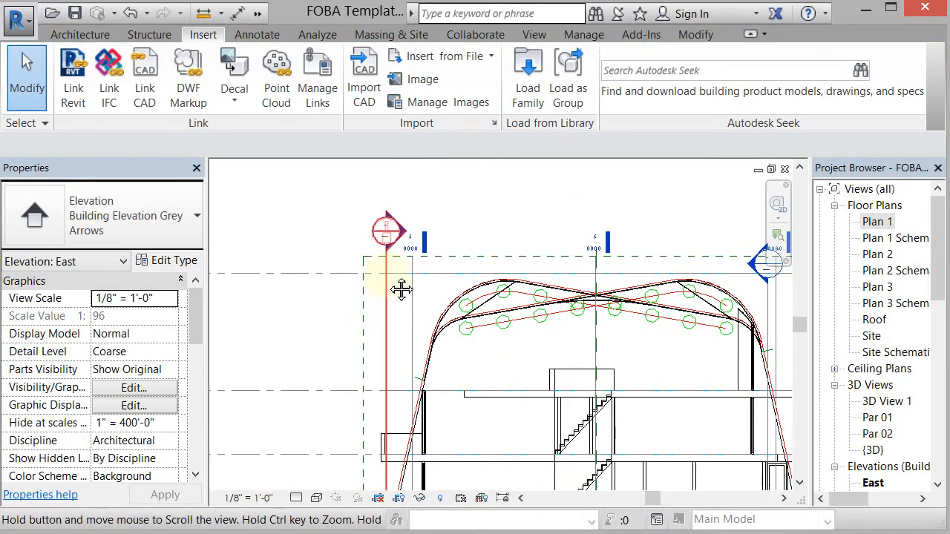
Step: In the default 3D view, temporarily isolate the two exterior side walls and both linked FOBA_Elev_1.dwg drawings
left_click(257, 13)
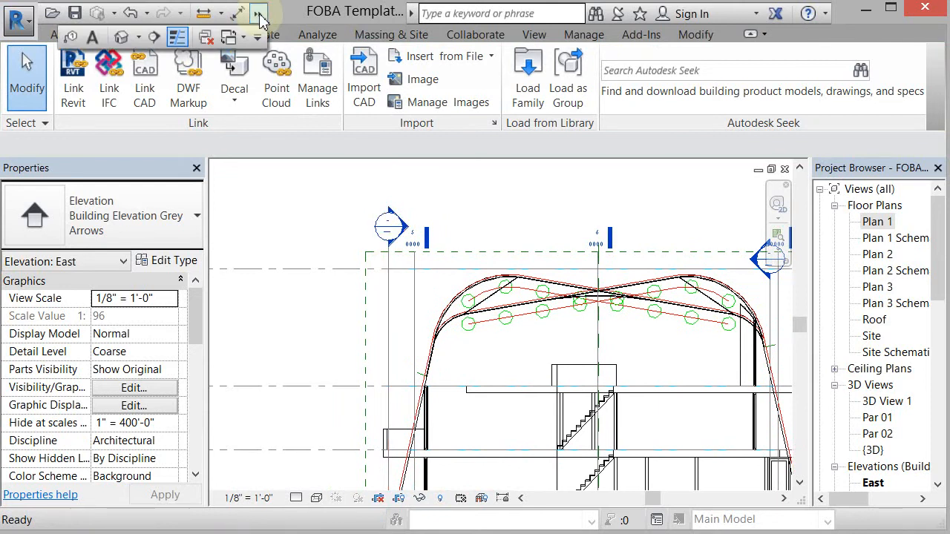
left_click(121, 37)
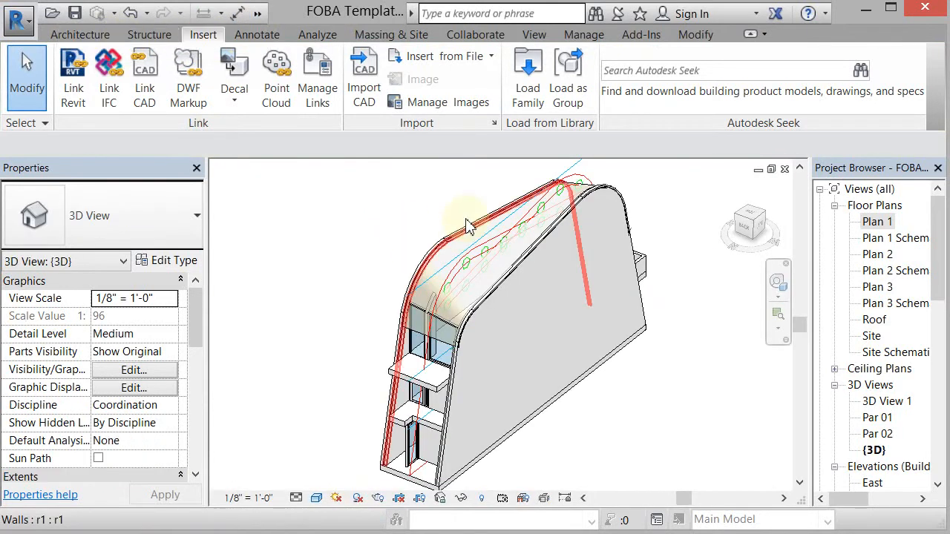
scroll(470, 215, "up", 4)
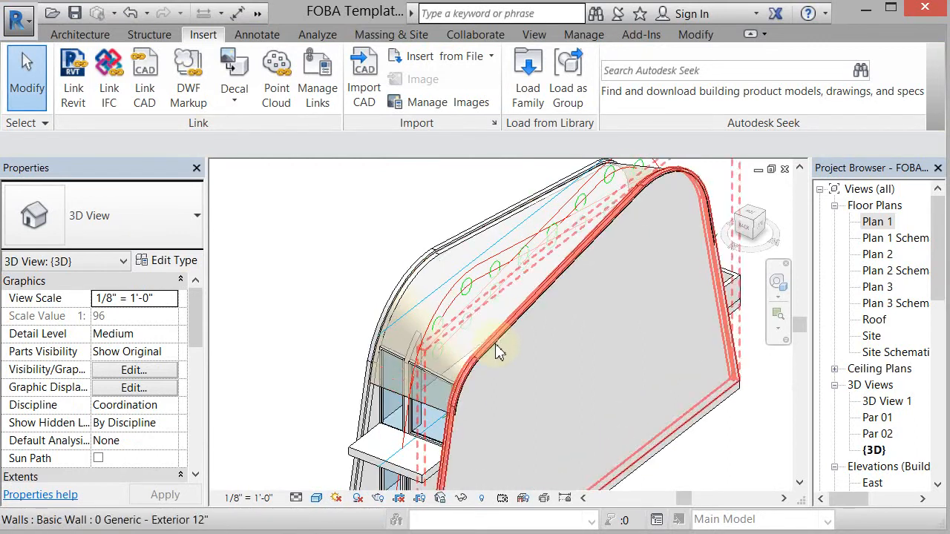
left_click(726, 282)
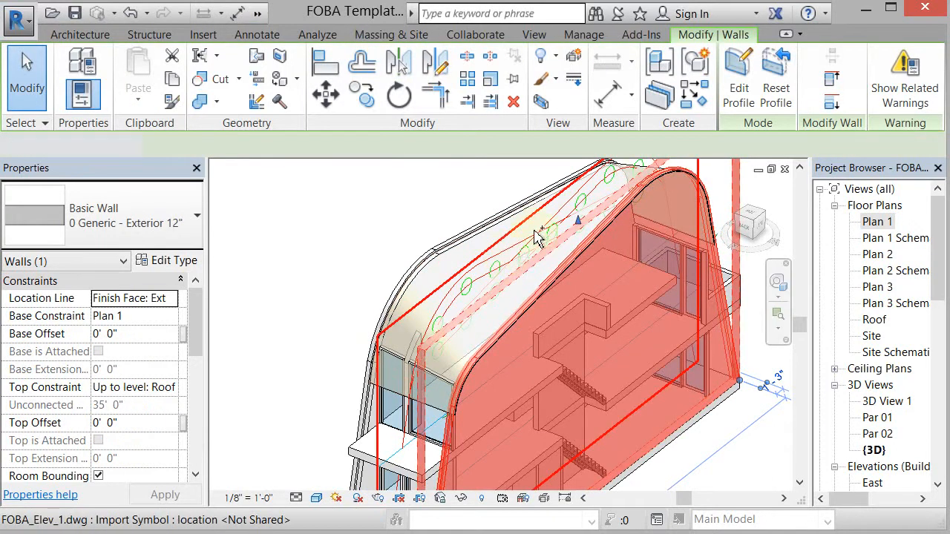
left_click(569, 213, "ctrl")
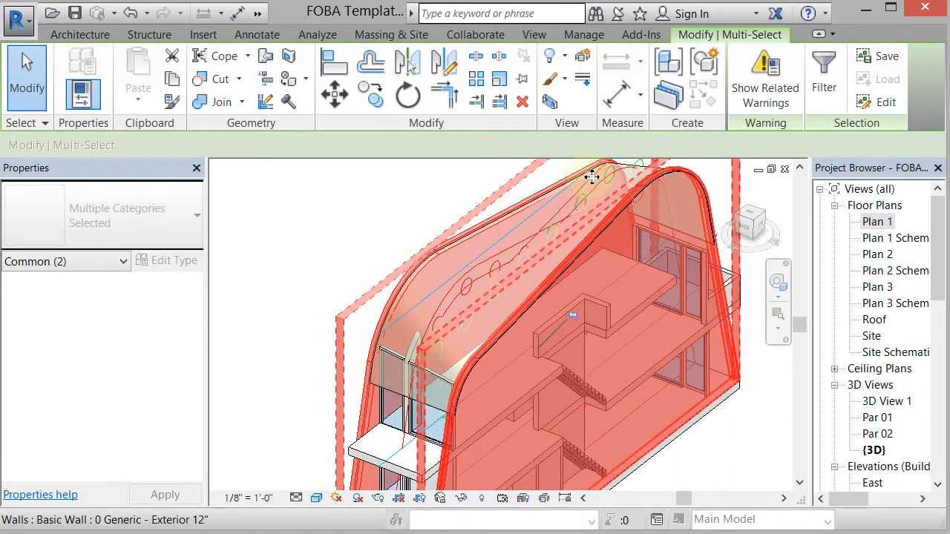
left_click(583, 206, "ctrl")
scroll(586, 212, "up", 3)
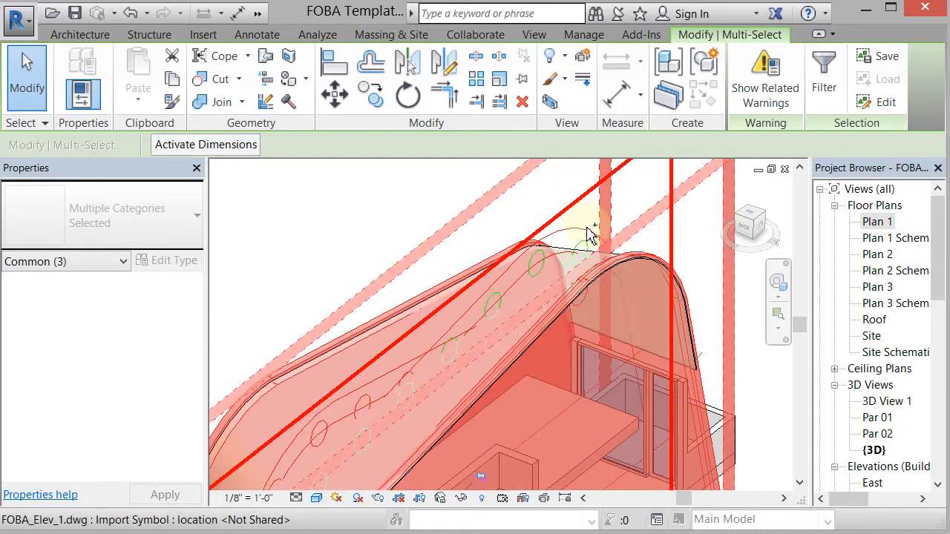
left_click(569, 221, "ctrl")
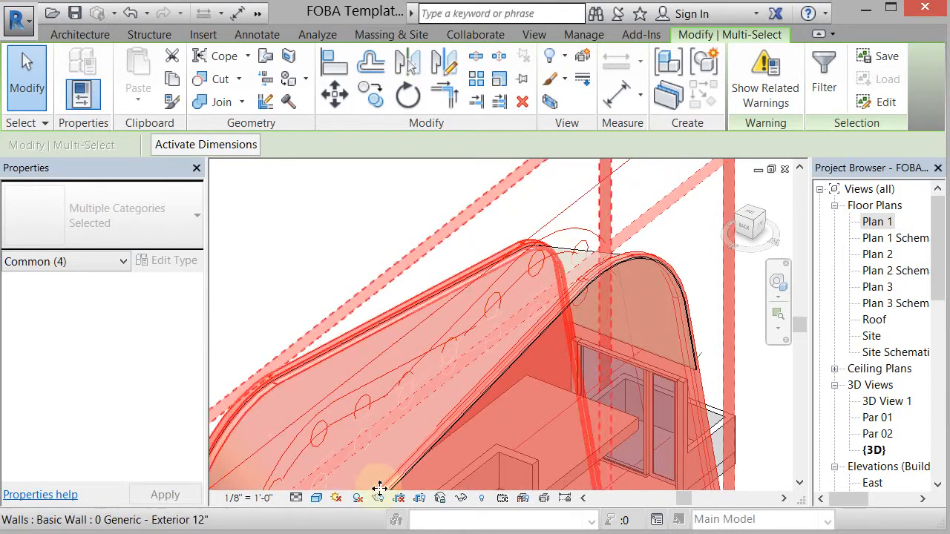
left_click(462, 500)
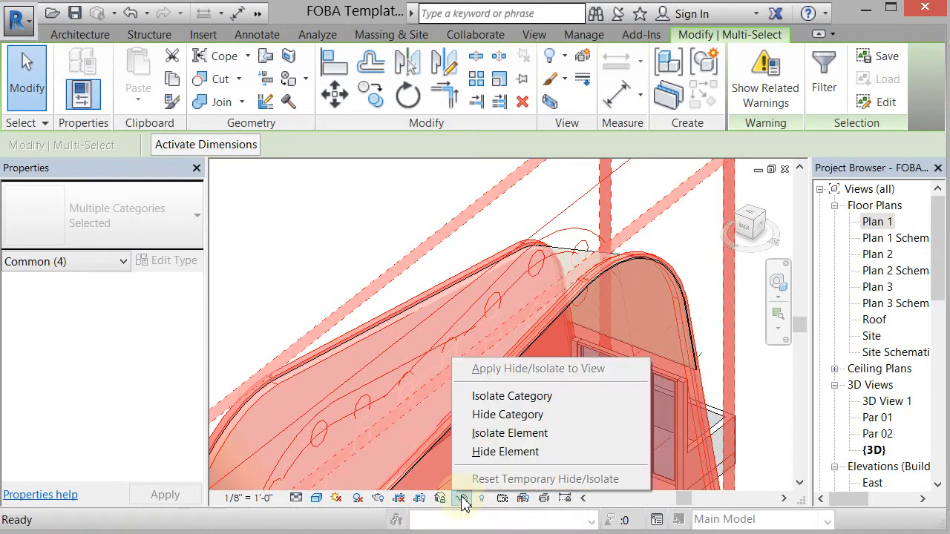
left_click(486, 434)
key("Escape")
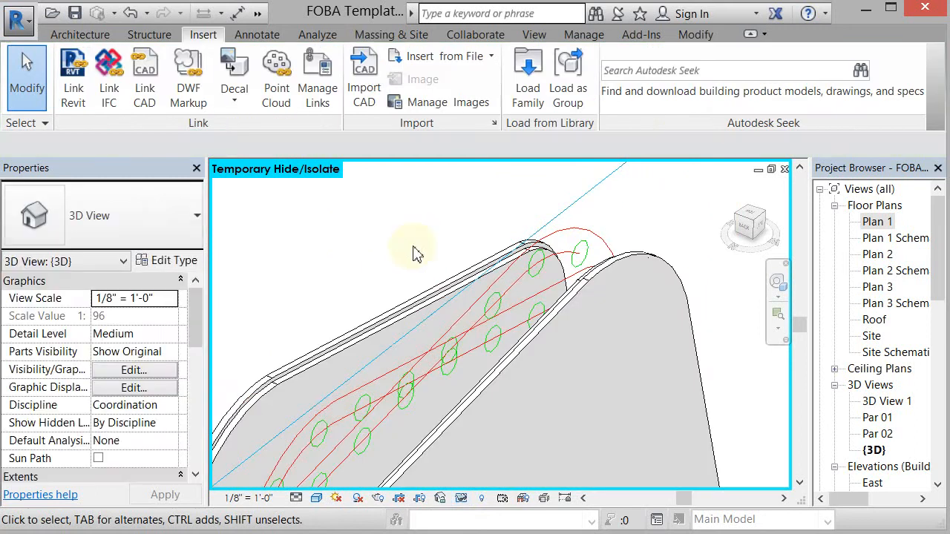
Step: Start an in-place model in the Structural Framing category, accepting the proposed name Structural Framing 1
middle_click_drag(416, 253, 280, 295, "shift")
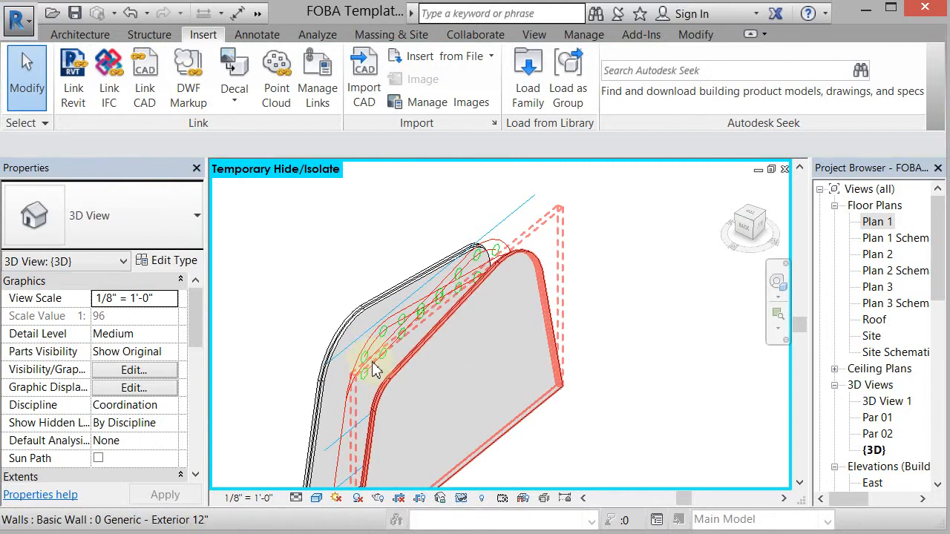
scroll(375, 371, "up", 2)
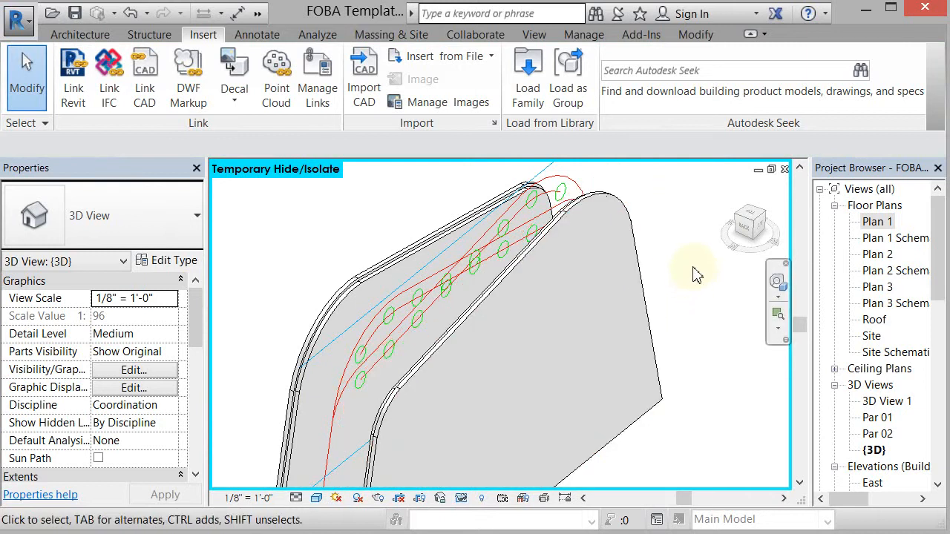
left_click(93, 36)
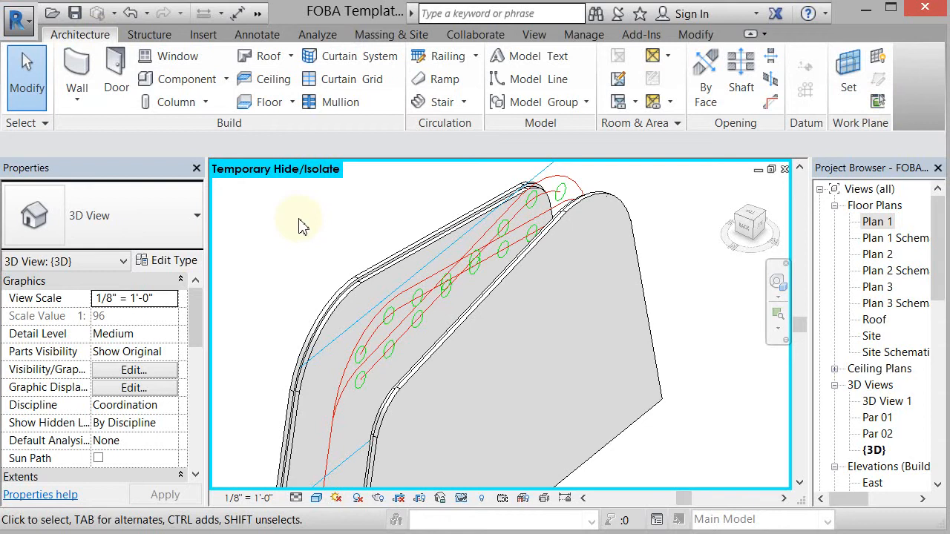
left_click(227, 81)
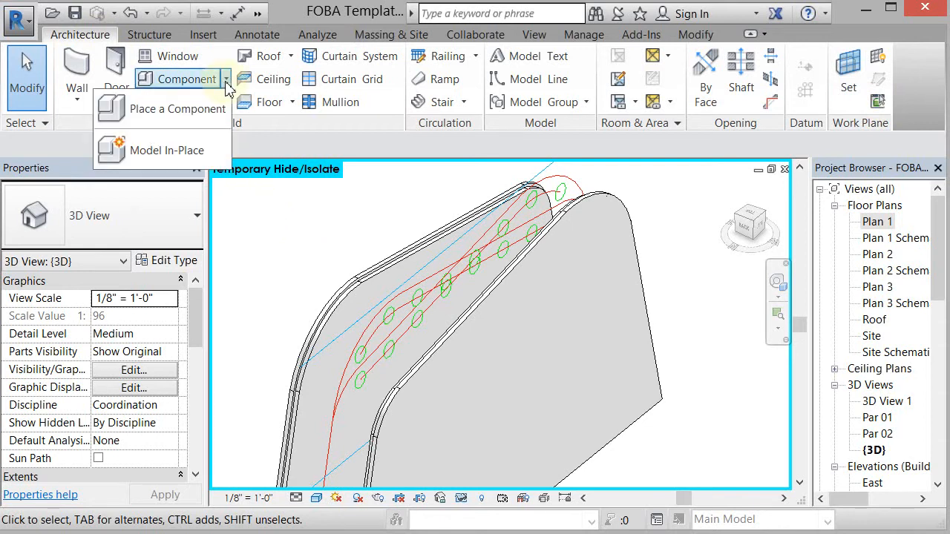
left_click(178, 150)
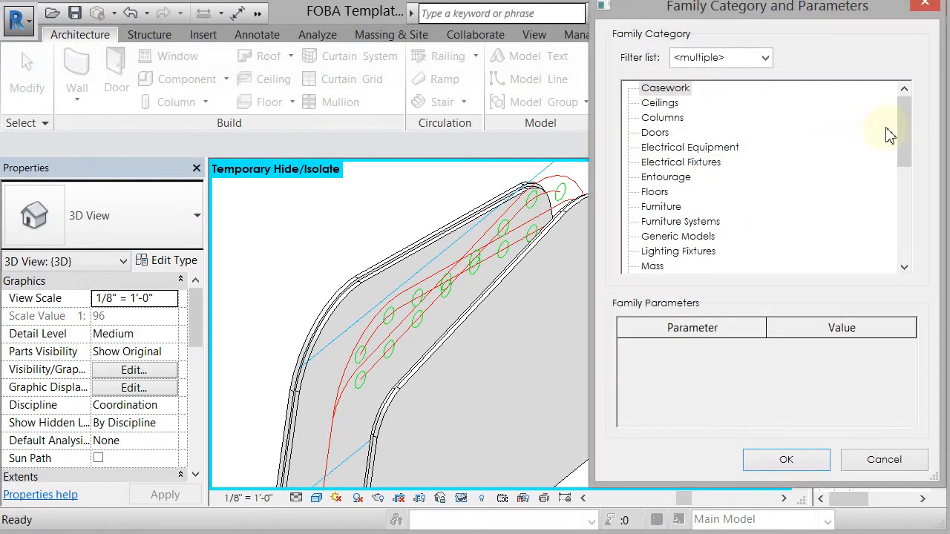
left_click_drag(904, 124, 908, 213)
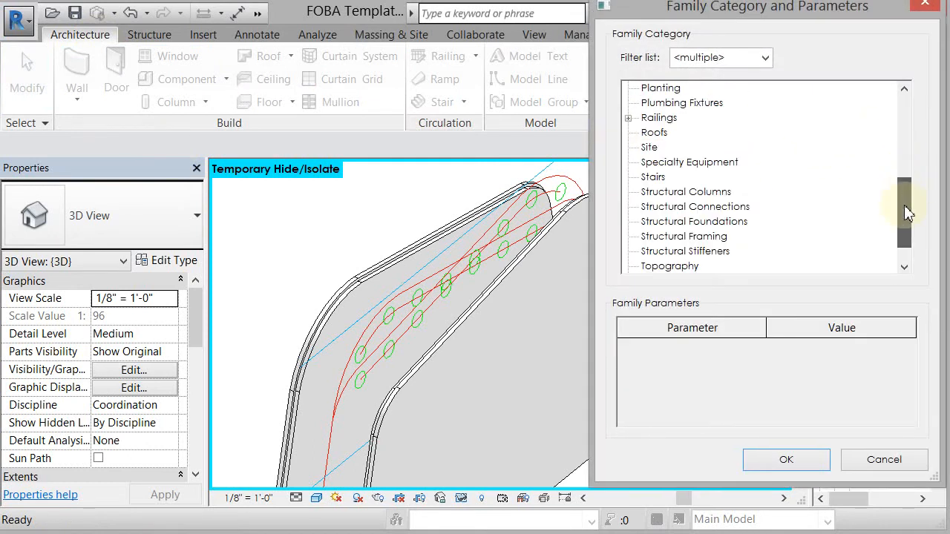
left_click(699, 239)
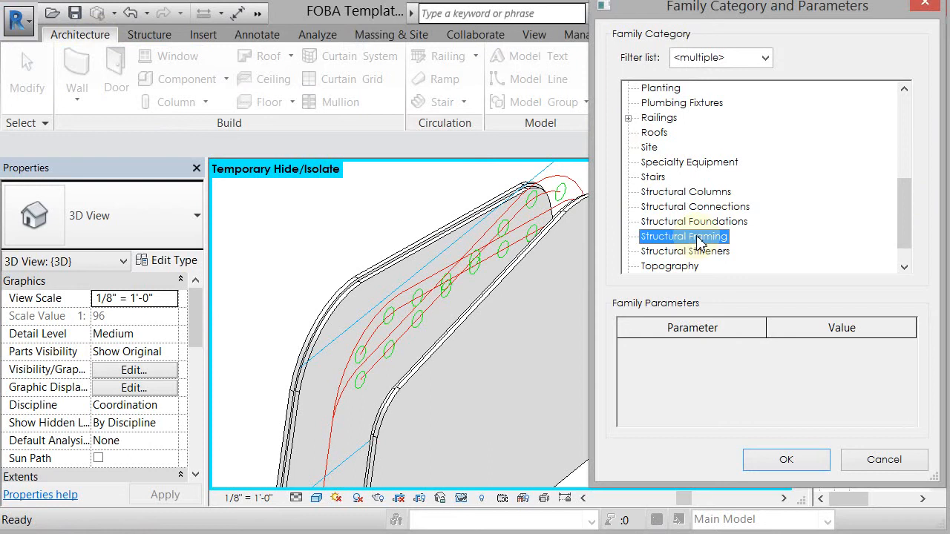
left_click(791, 463)
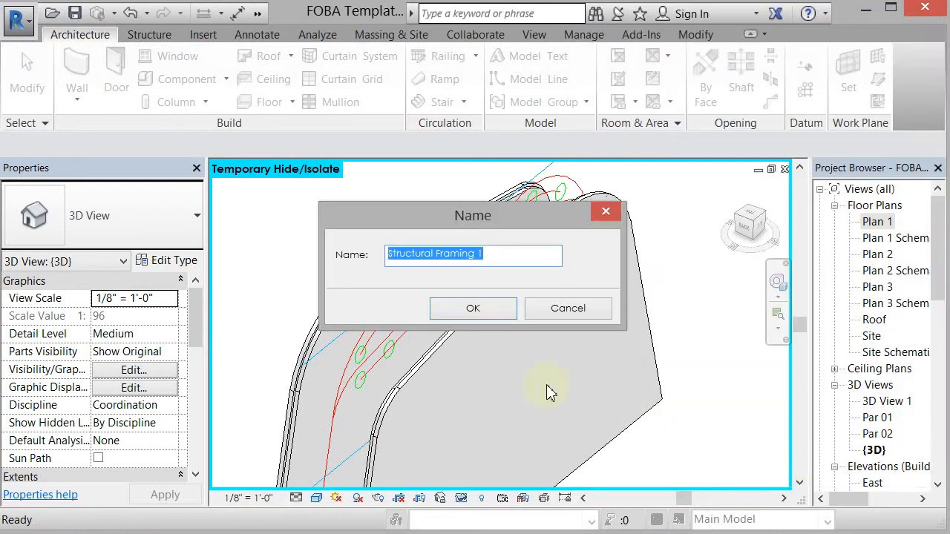
left_click(484, 311)
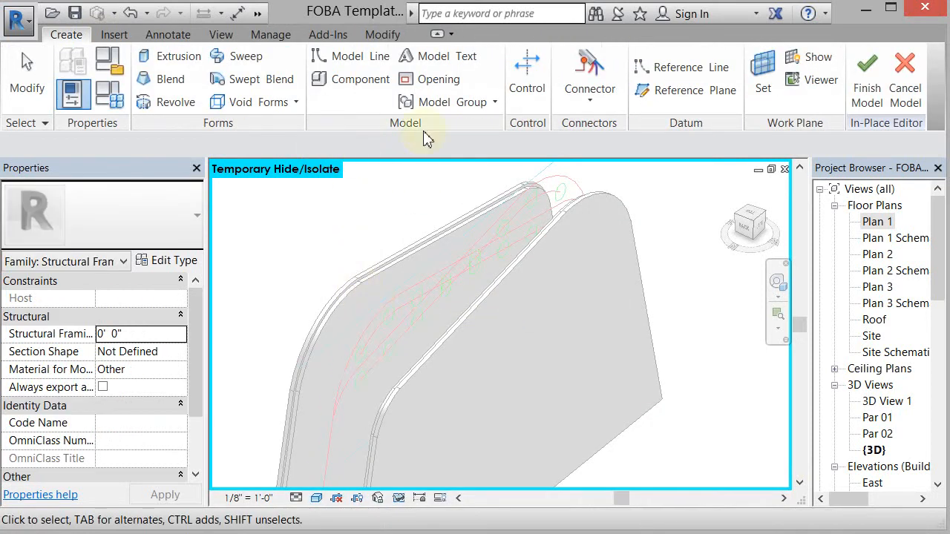
Step: Set the work plane by picking the inner face of the far side wall
left_click(762, 76)
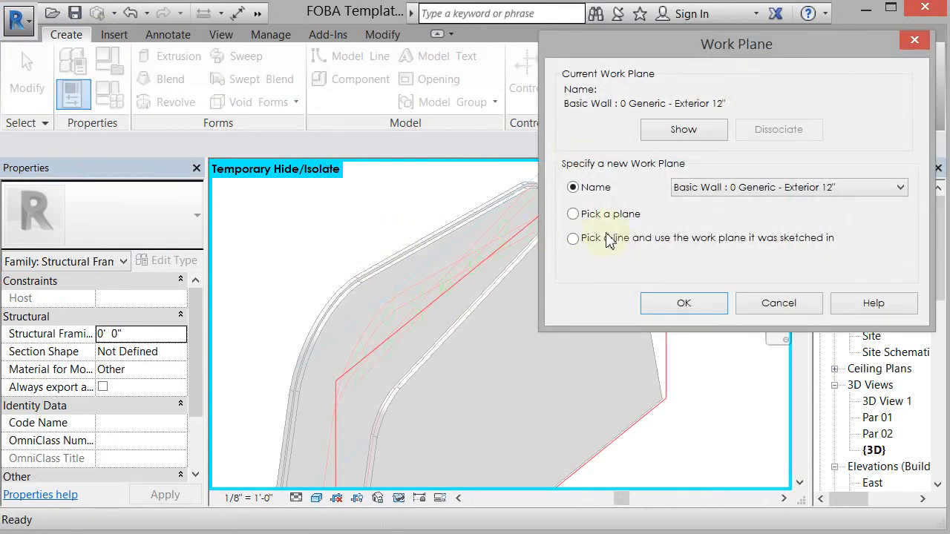
left_click(573, 215)
left_click(682, 306)
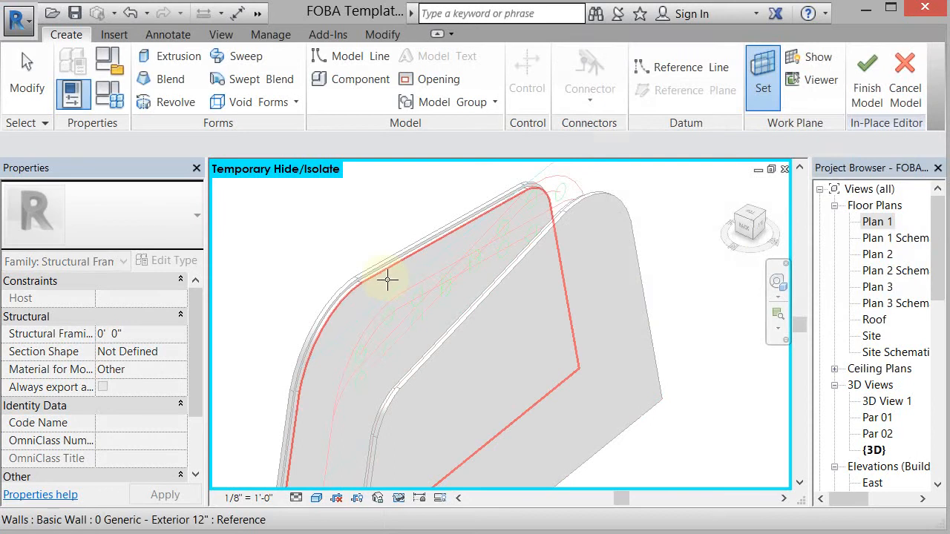
left_click(389, 280)
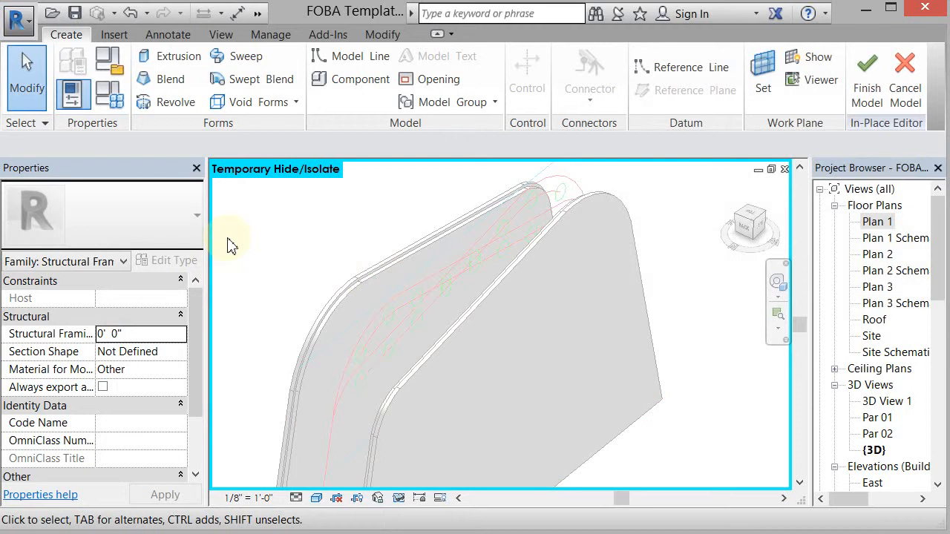
Step: Switch the work plane to Reference Plane : r by name and show the work plane in the 3D view
left_click(763, 75)
left_click(752, 190)
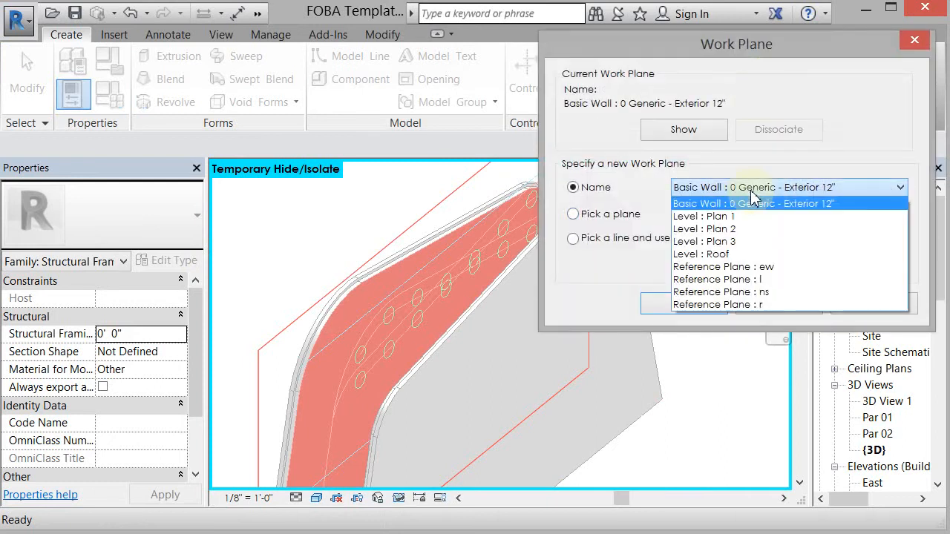
left_click(750, 305)
left_click(706, 303)
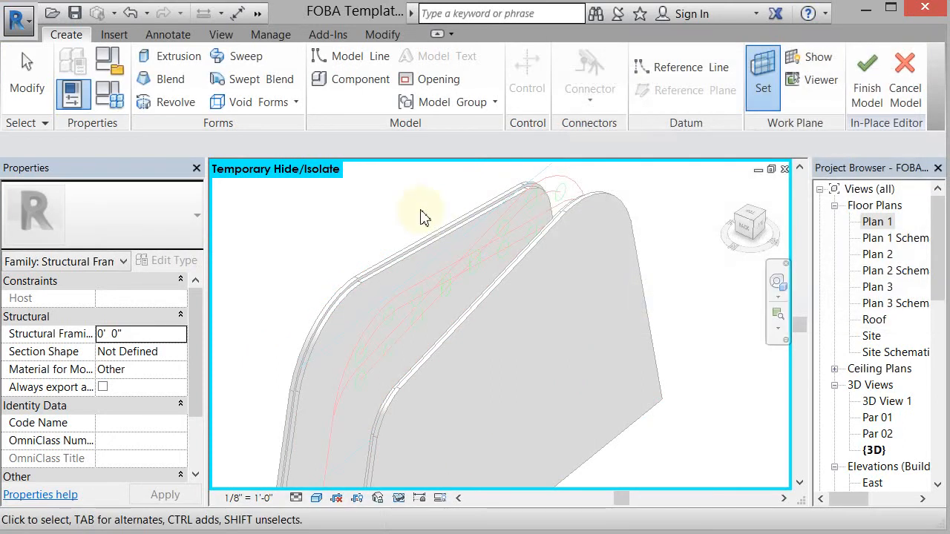
left_click(807, 58)
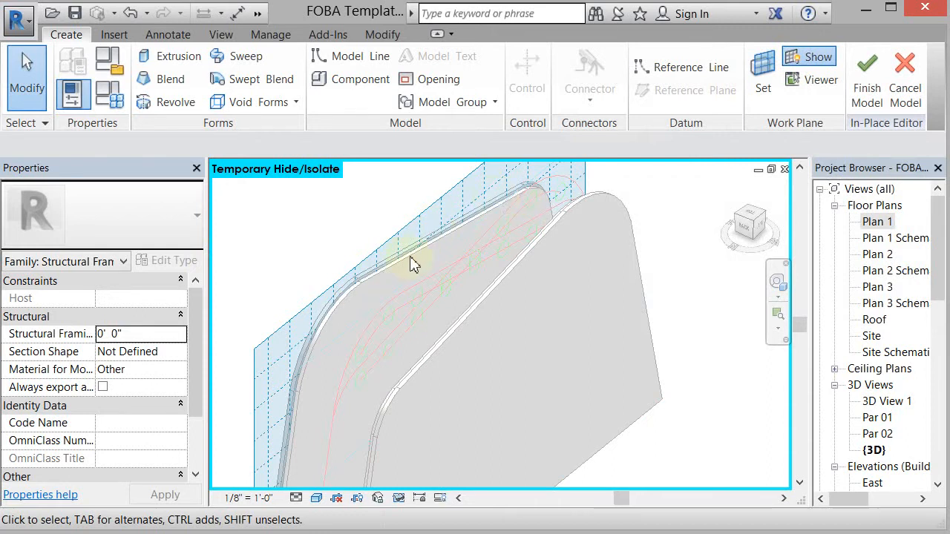
Step: Move the work plane back onto the far side wall's inner face with the pick-a-plane option and deselect its grid
left_click(764, 85)
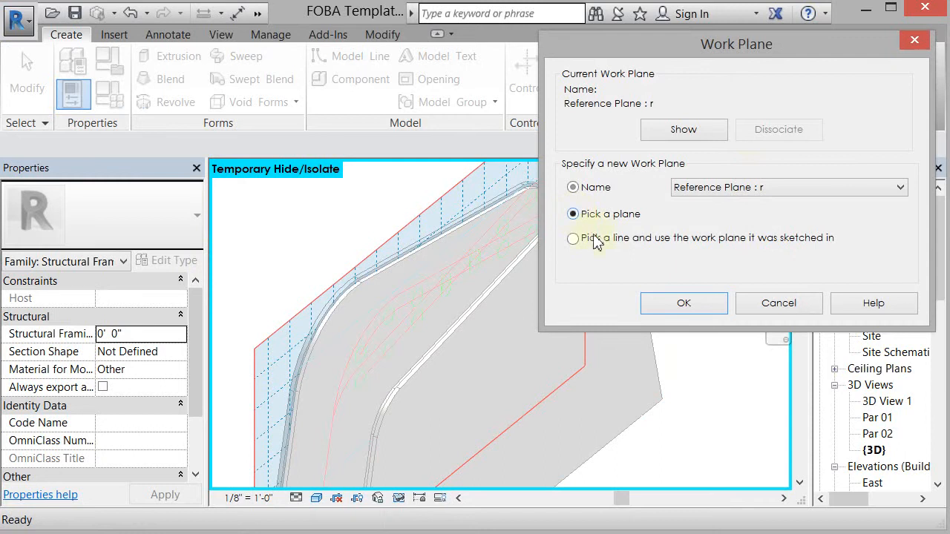
left_click(679, 304)
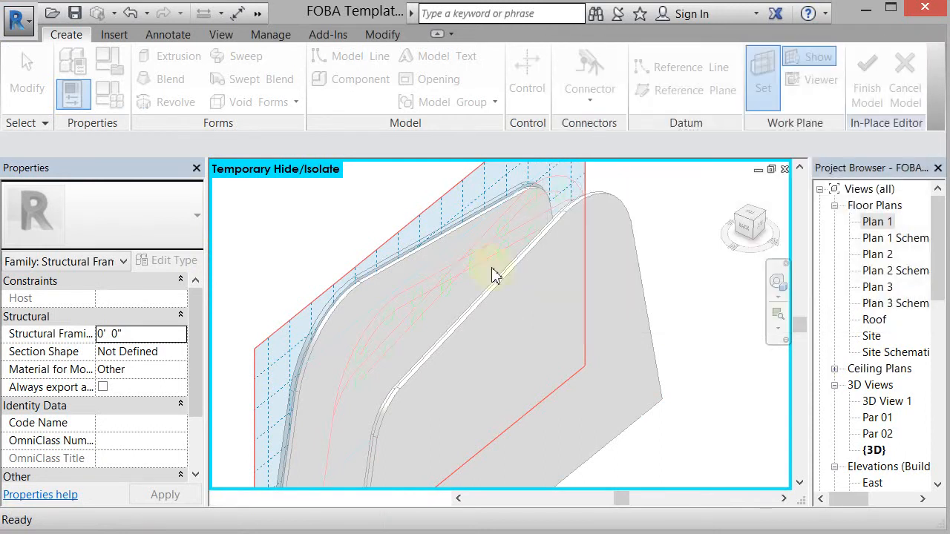
left_click(461, 239)
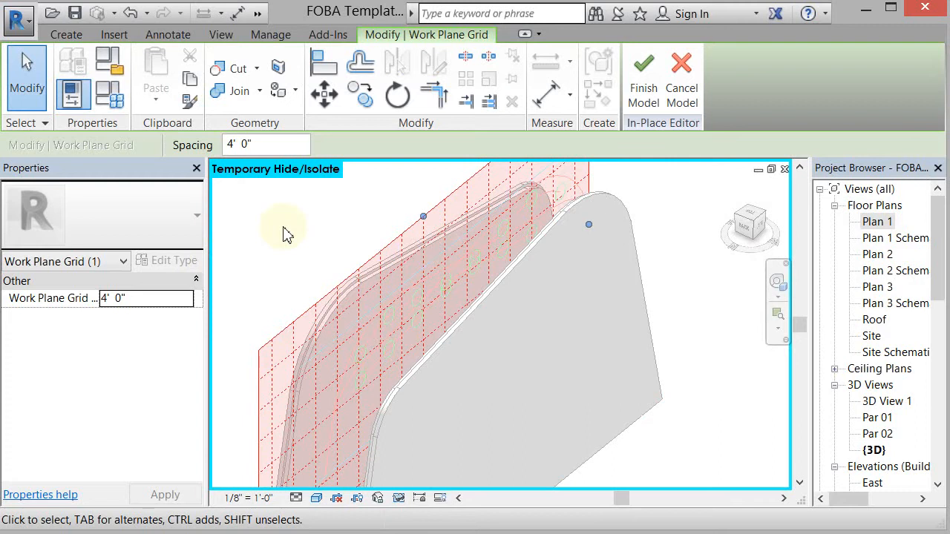
key("Escape")
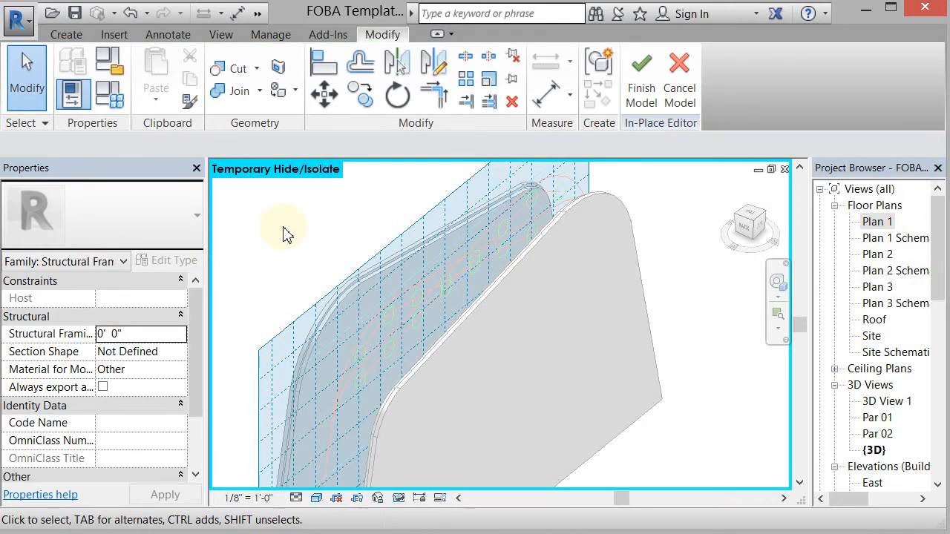
Step: Start a solid Blend and create its base boundary by picking the upper of the two lowest circles in the linked FOBA_Elev_1.dwg
left_click(75, 32)
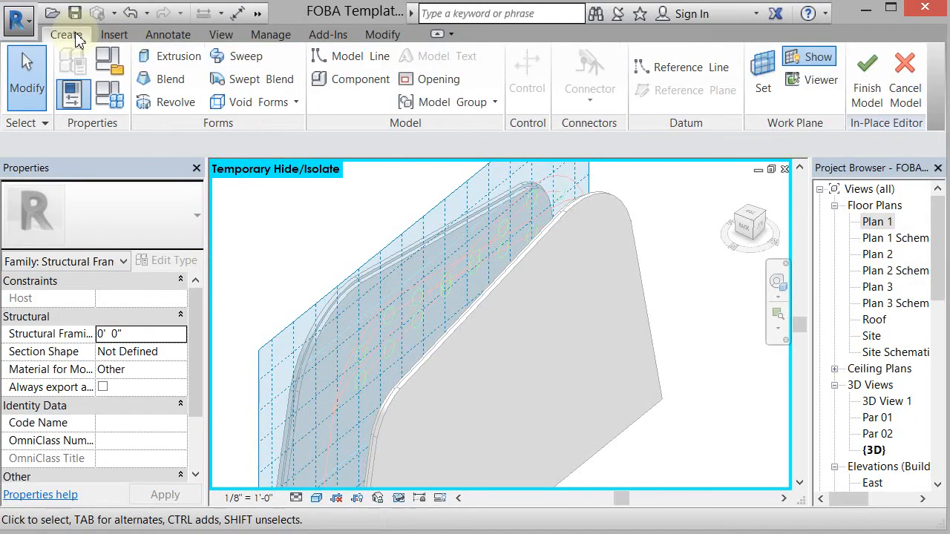
left_click(161, 81)
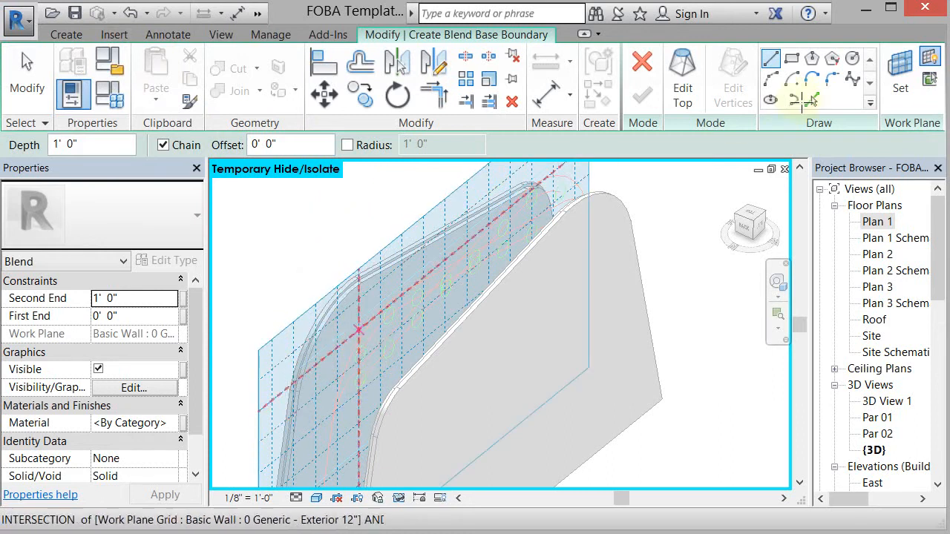
left_click(812, 102)
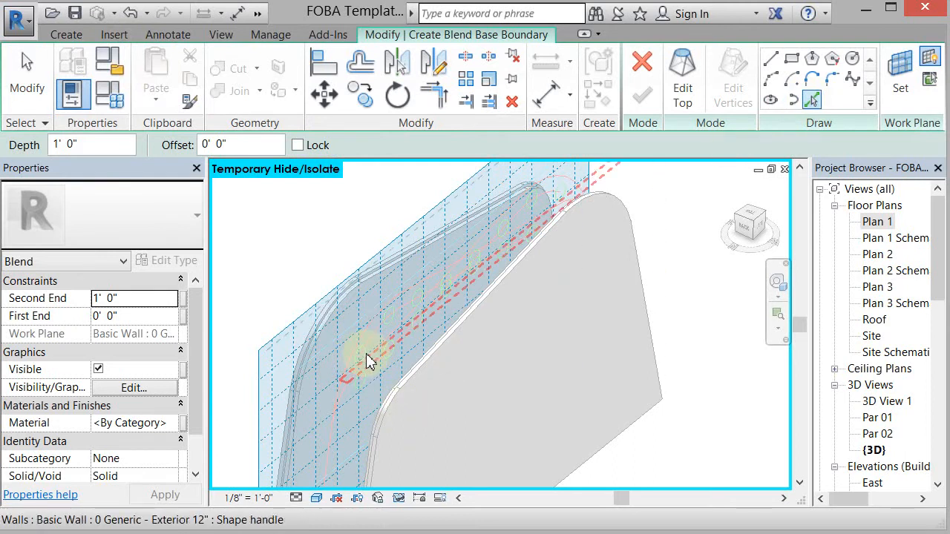
scroll(367, 358, "up", 3)
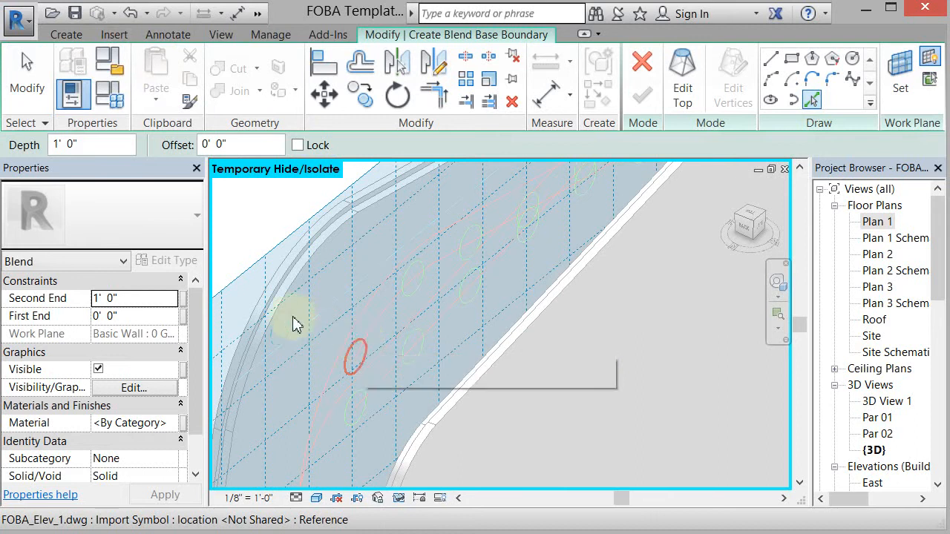
left_click(359, 352)
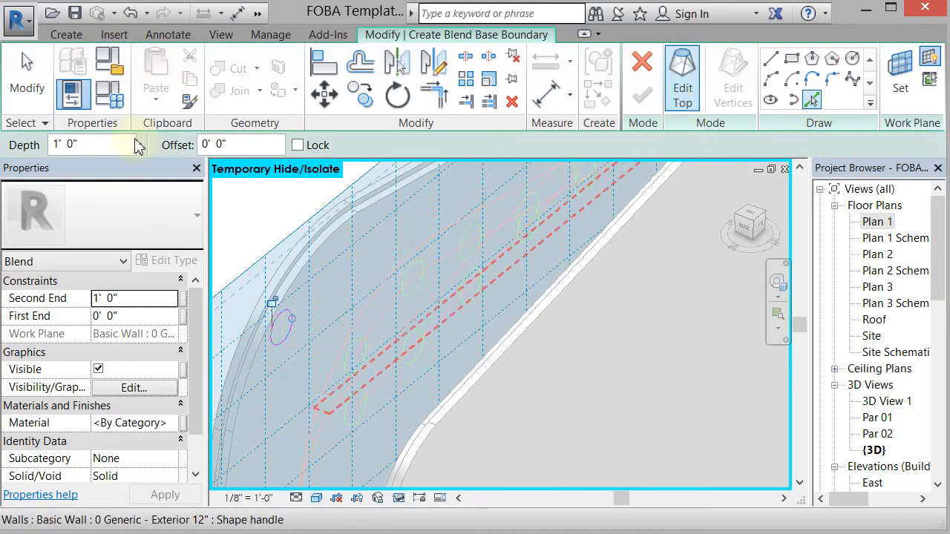
Step: Switch to the blend's top boundary and pick the inner face of the opposite side wall as its work plane
left_click(679, 88)
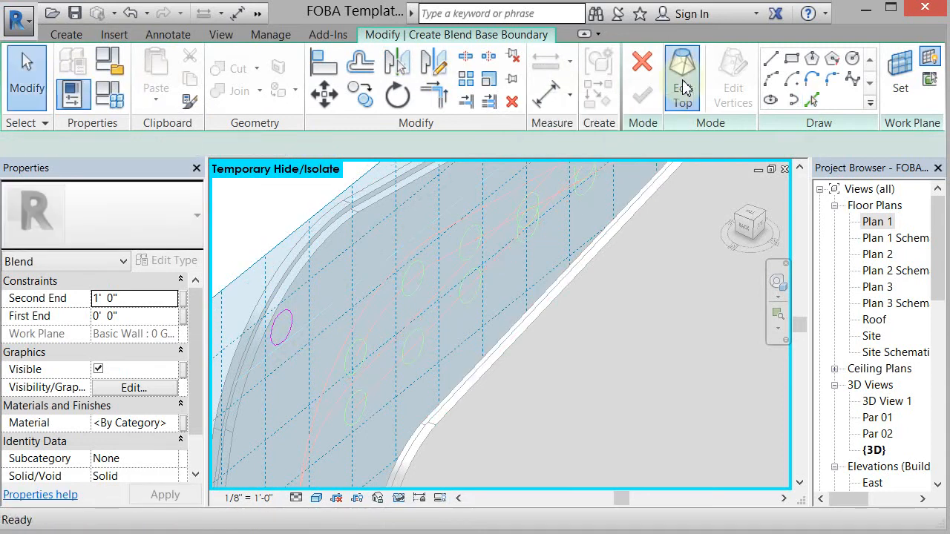
left_click(380, 271)
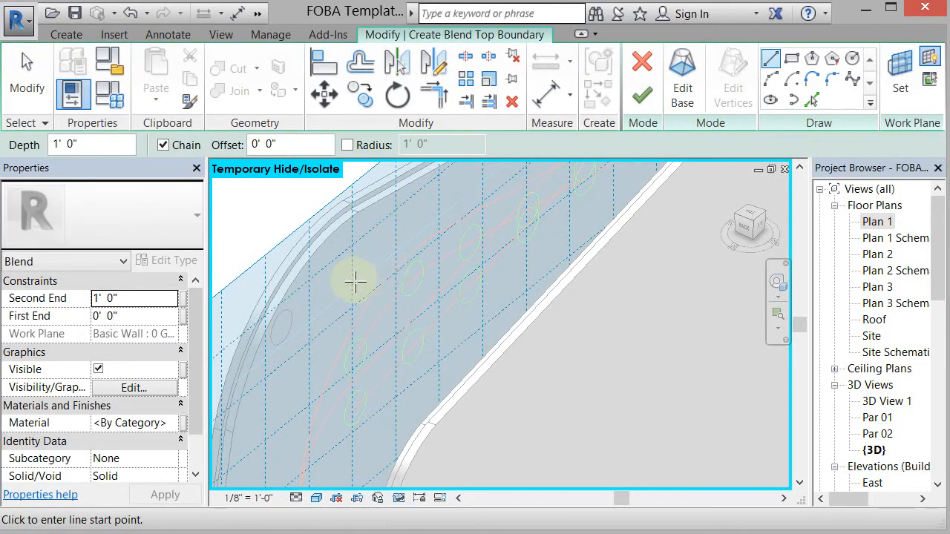
middle_click_drag(364, 290, 462, 309, "shift")
middle_click_drag(246, 340, 229, 329, "shift")
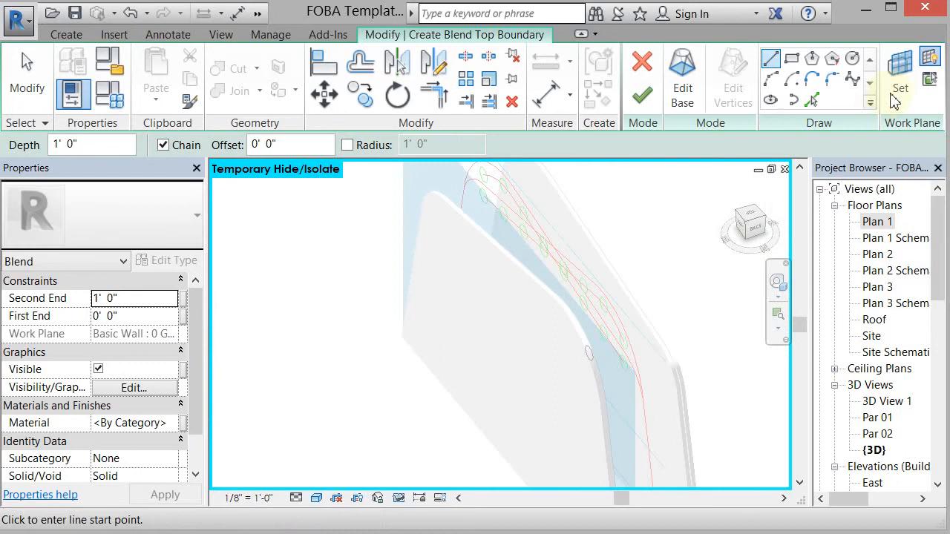
left_click(900, 74)
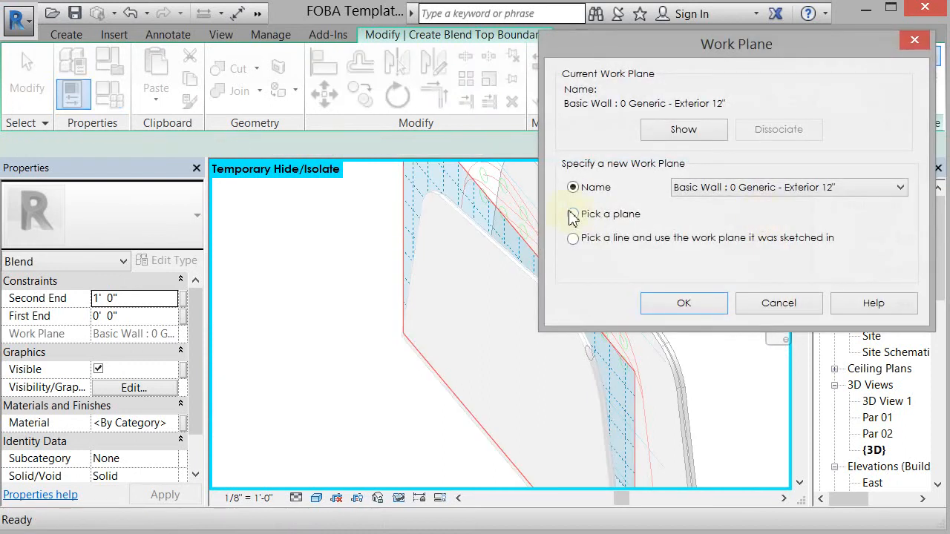
left_click(688, 306)
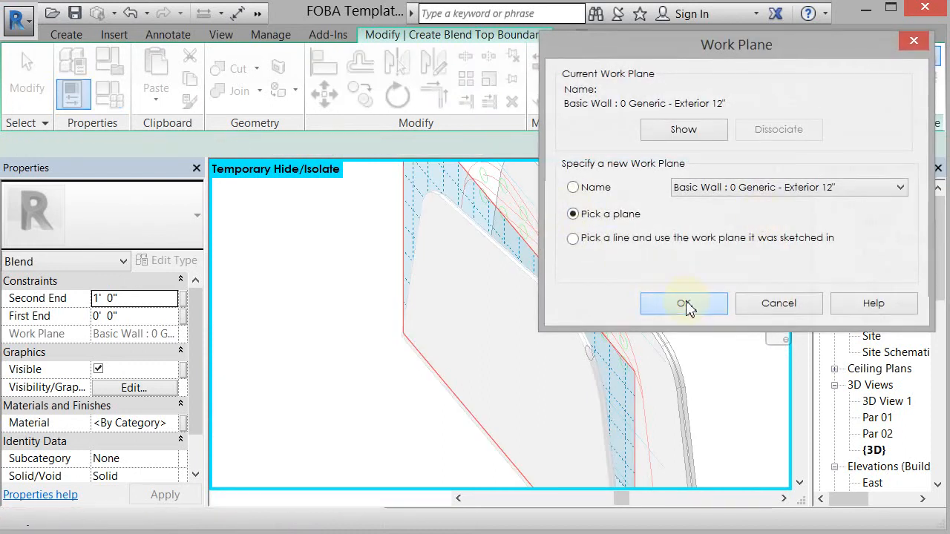
left_click(700, 329)
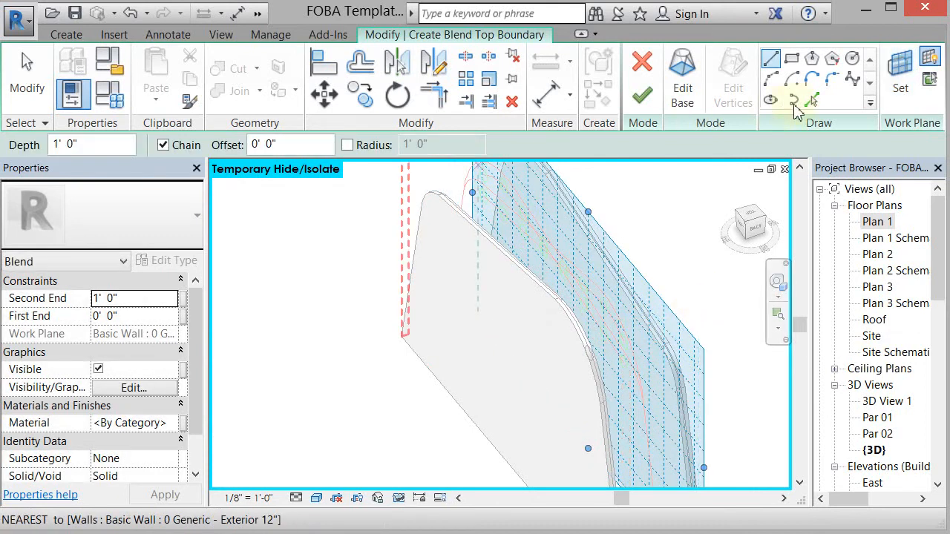
Step: Pick the matching circle in the linked FOBA_Elev_1.dwg as the blend's top boundary and finish the blend between the two walls
left_click(812, 99)
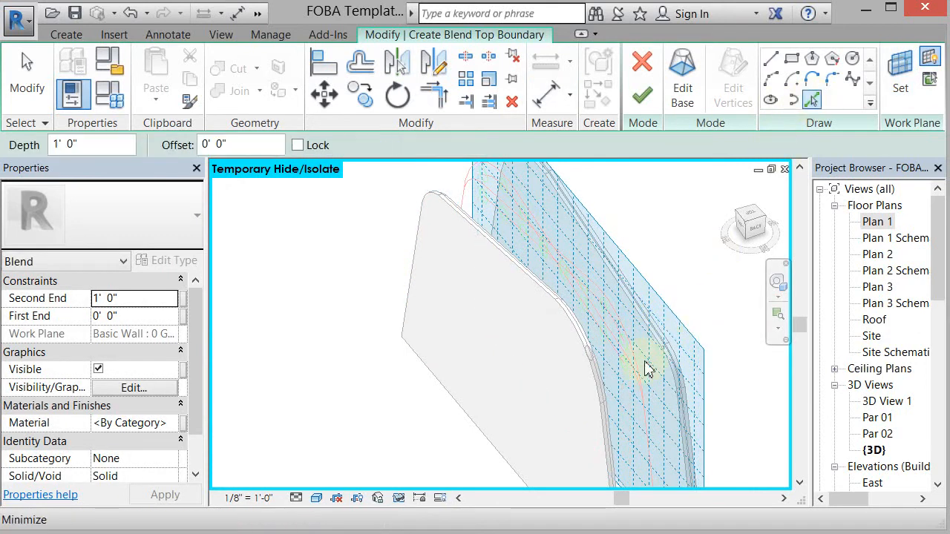
scroll(653, 368, "up", 4)
scroll(627, 375, "up", 3)
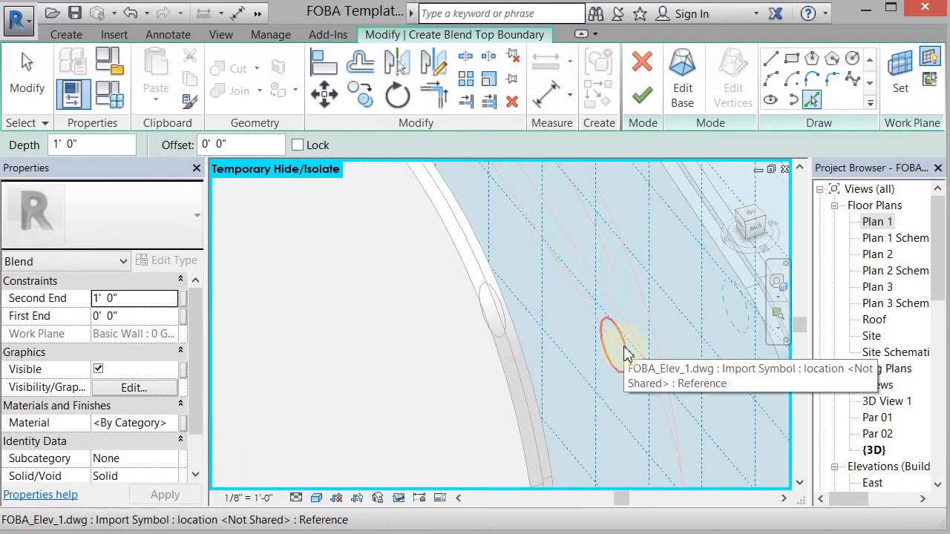
left_click(626, 354)
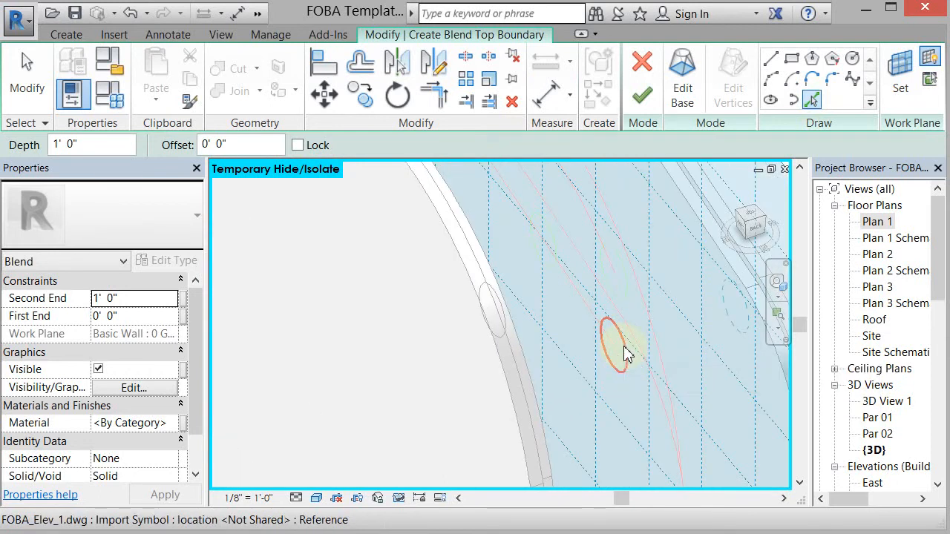
left_click(27, 82)
middle_click_drag(458, 318, 713, 238, "shift")
left_click(643, 98)
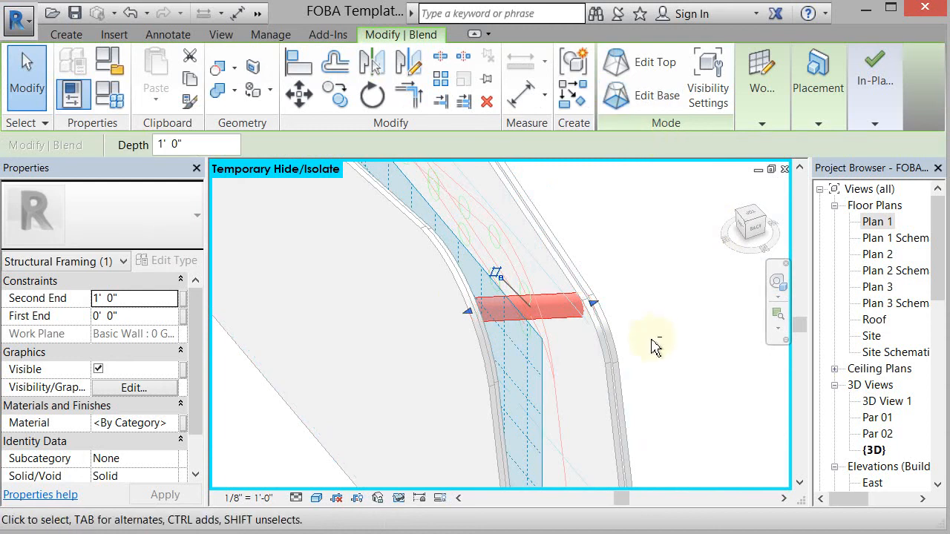
middle_click_drag(656, 348, 605, 364, "shift")
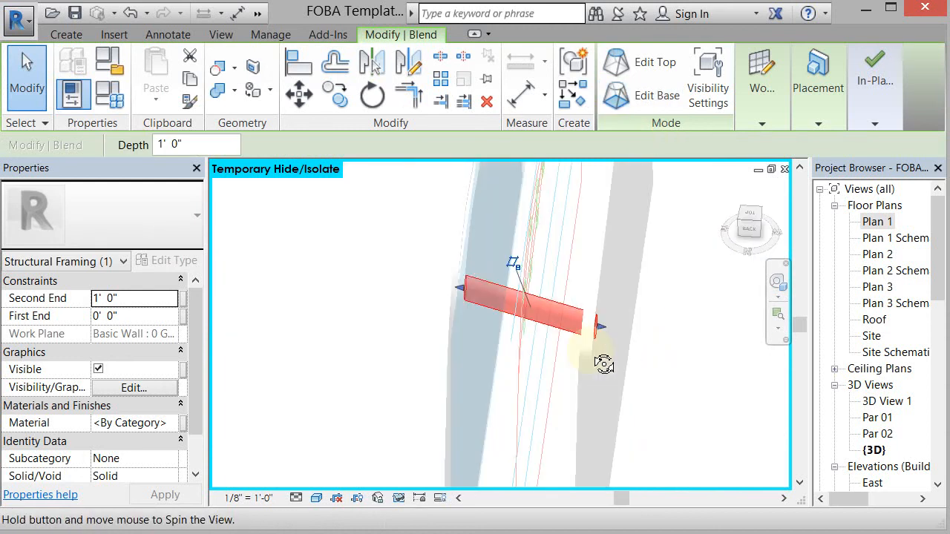
Step: Try to stretch the blend's end at the far side wall with its shape handle, then deselect the blend
left_click(397, 299)
scroll(467, 295, "up", 4)
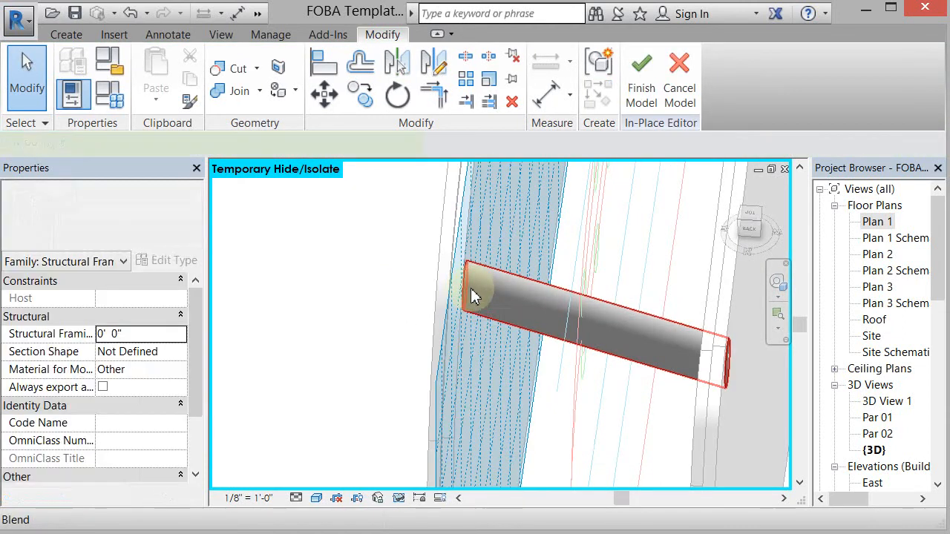
left_click(462, 296)
mouse_move(458, 295)
left_mouse_down()
mouse_move(438, 296)
mouse_move(453, 291)
left_mouse_up()
left_click(373, 292)
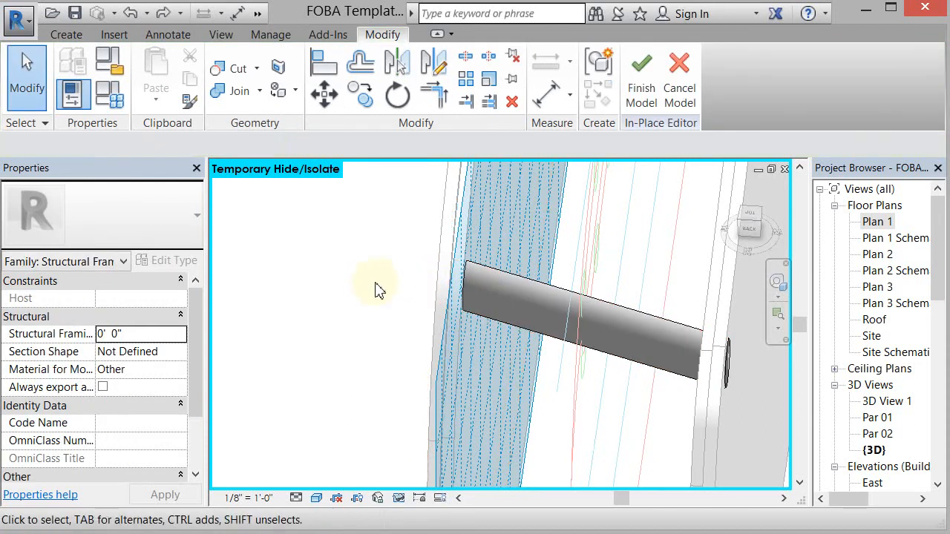
left_click(461, 290)
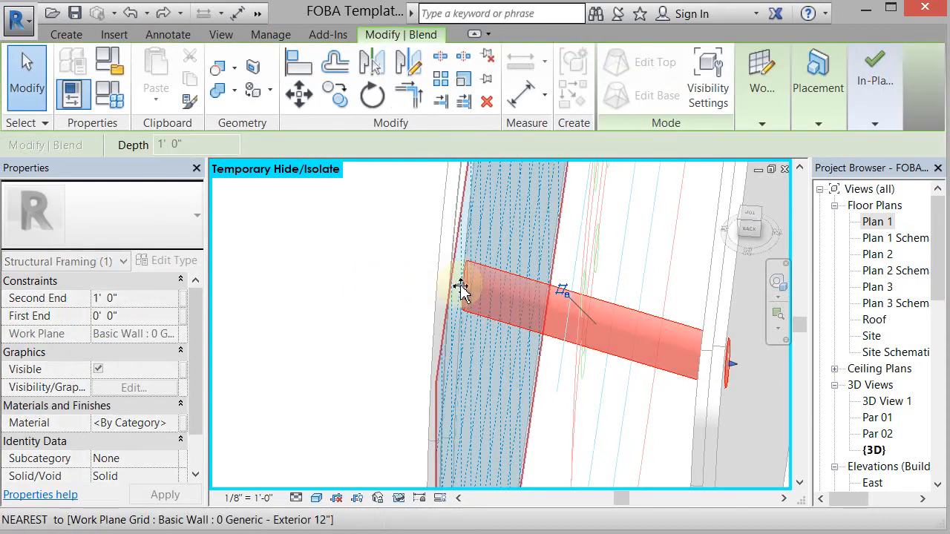
left_click_drag(457, 287, 463, 286)
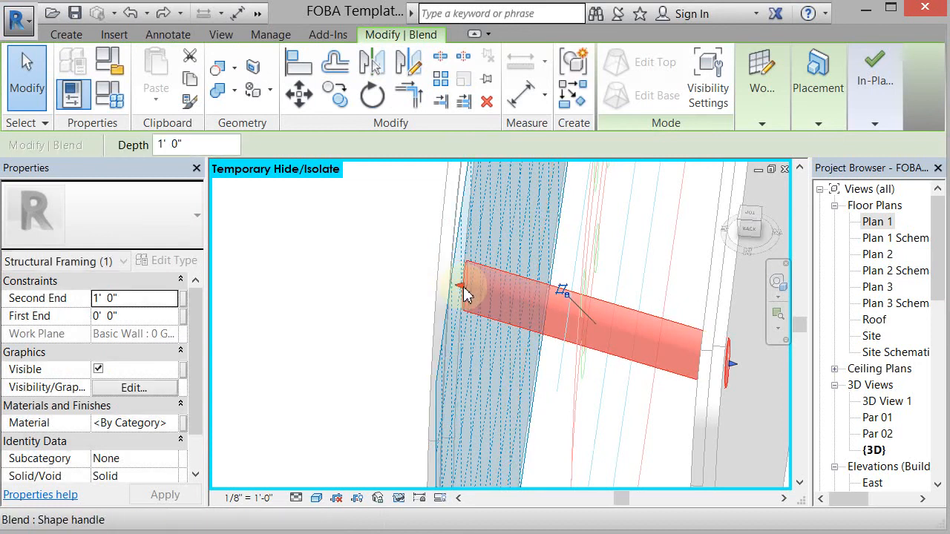
left_click(361, 290)
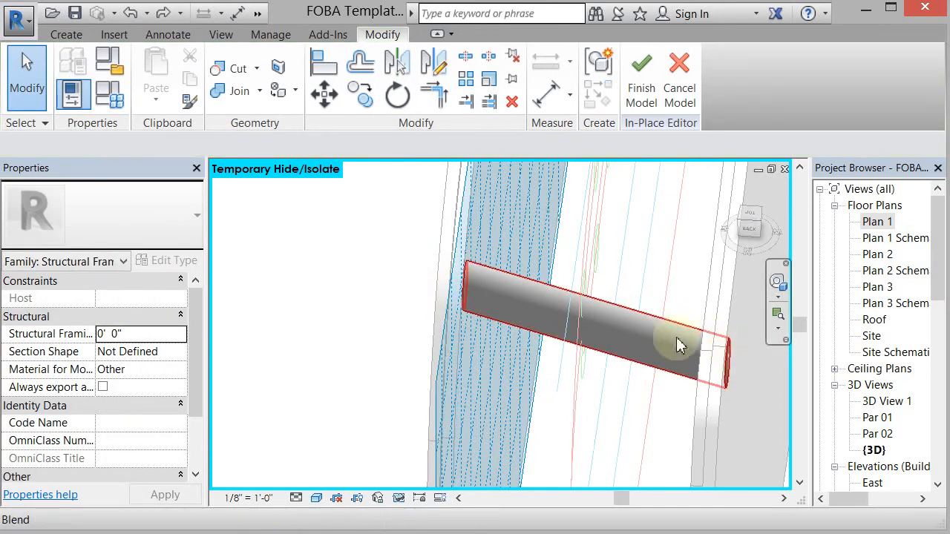
Step: Align each end of the blend to the face of its adjoining side wall, dismissing the warning
key("a")
key("l")
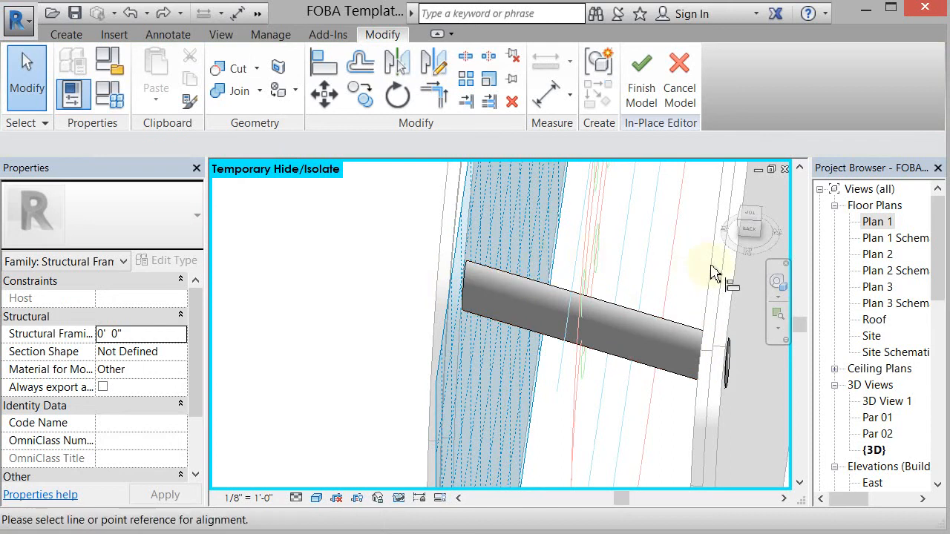
left_click(708, 271)
left_click(730, 362)
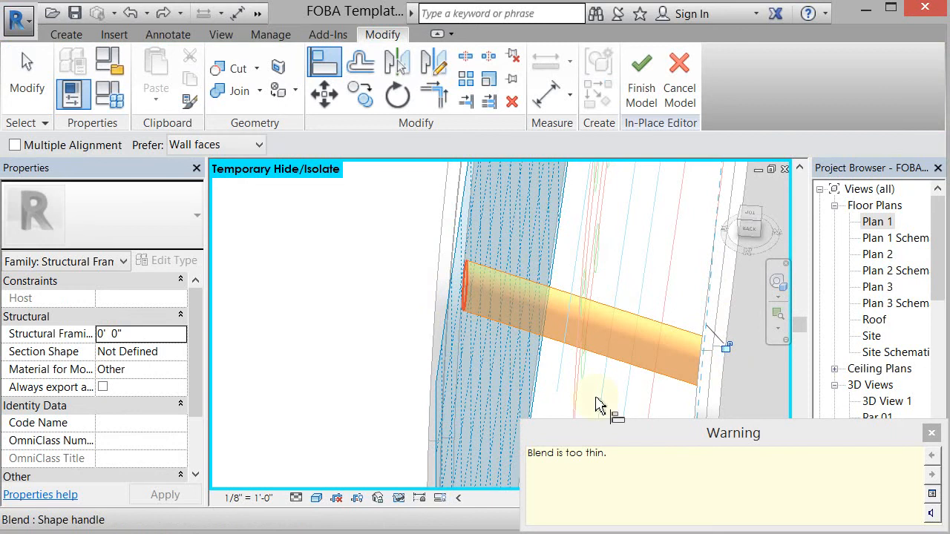
left_click(931, 433)
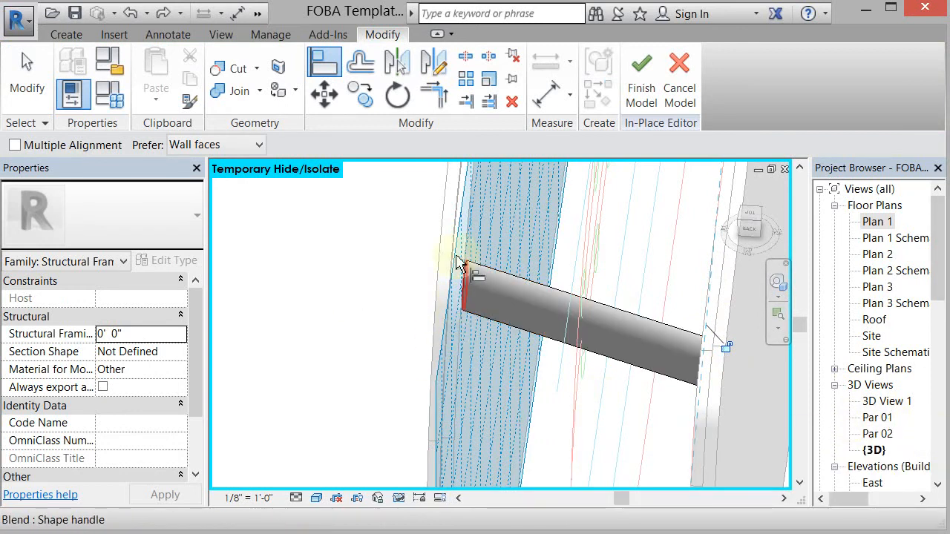
left_click(456, 201)
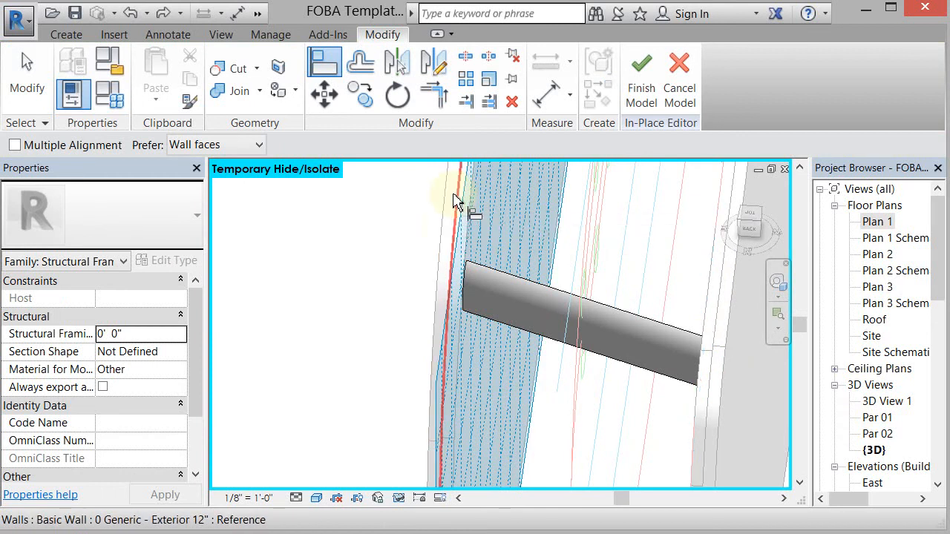
left_click(467, 290)
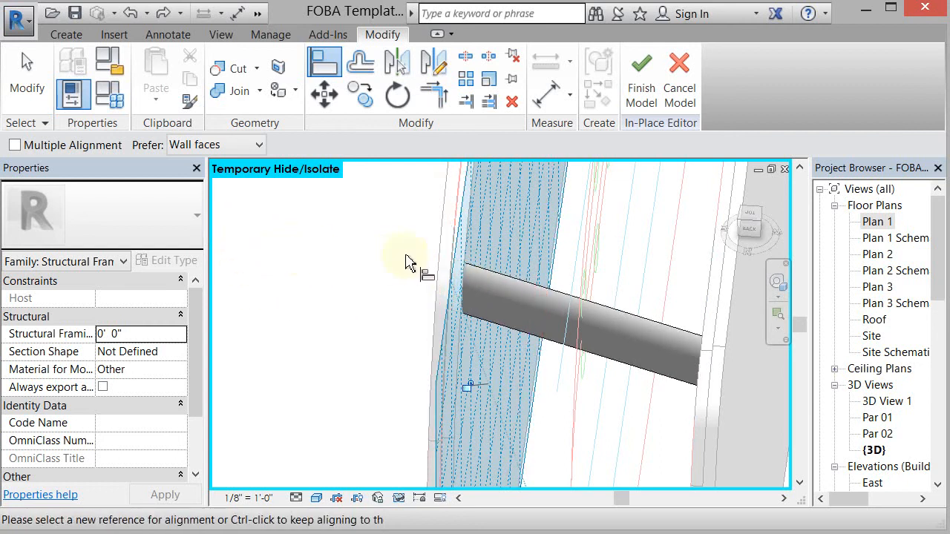
Step: Check the aligned blend between the walls and finish the in-place structural framing model
middle_click_drag(413, 263, 421, 268, "shift")
middle_click_drag(336, 284, 334, 282, "shift")
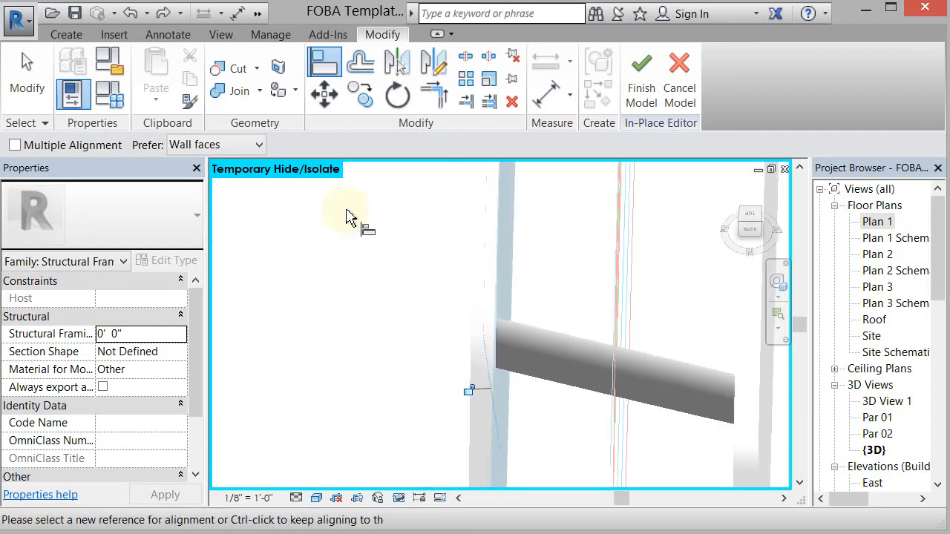
left_click(642, 88)
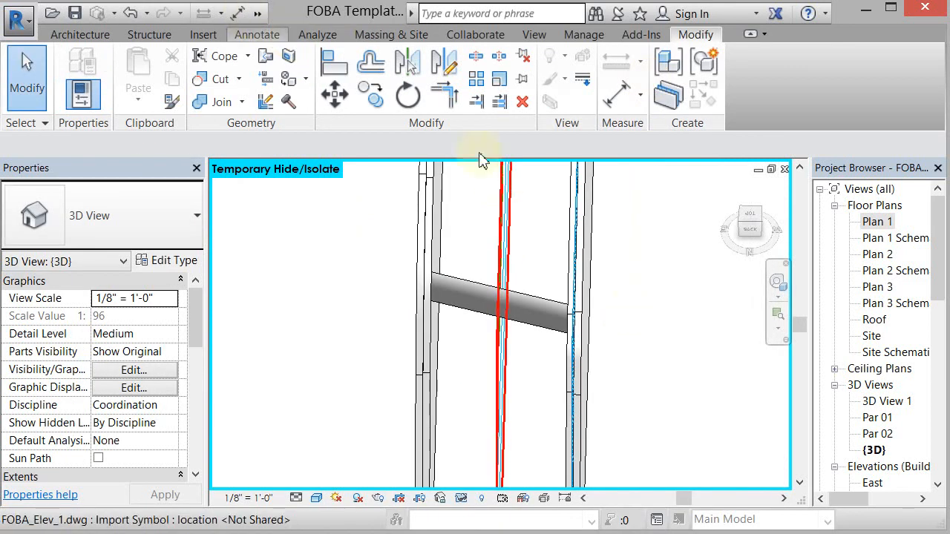
middle_click_drag(547, 282, 364, 229, "shift")
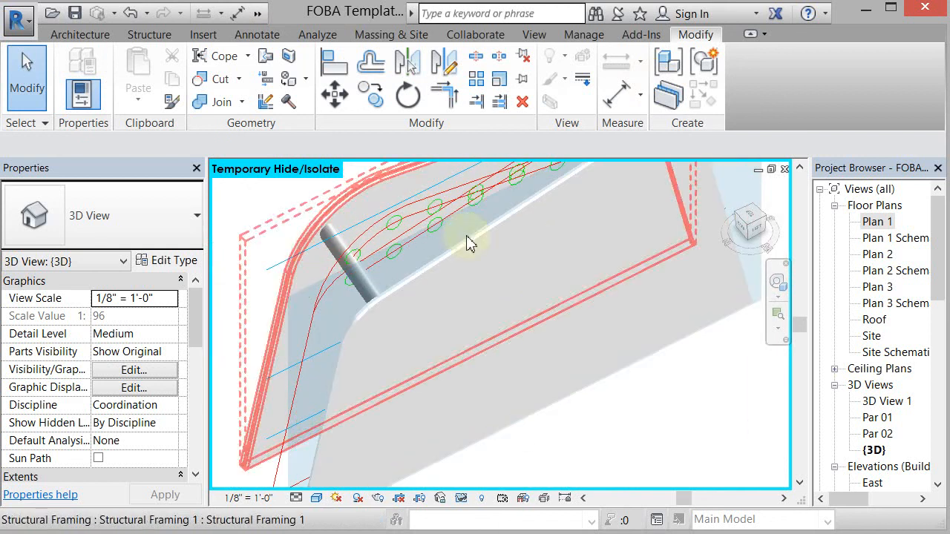